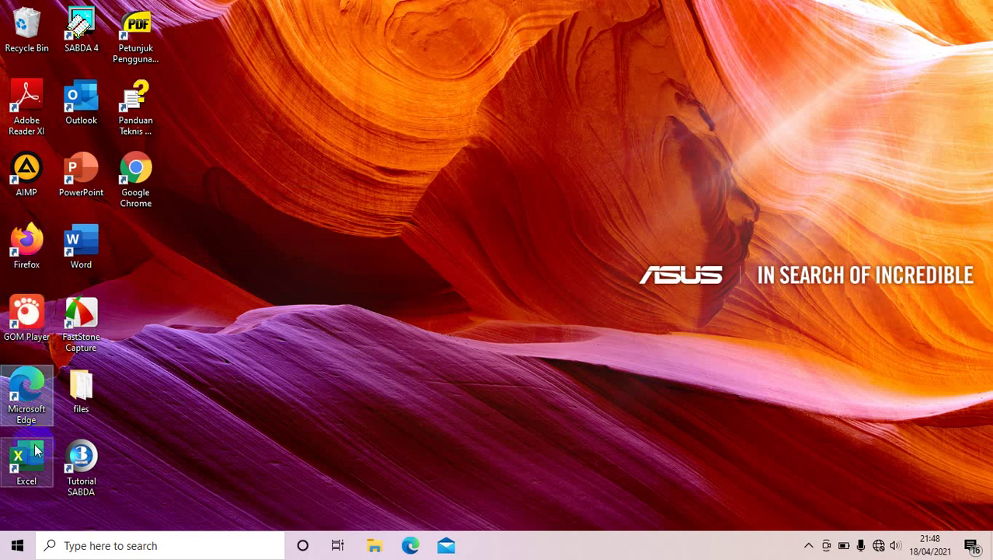
Refresh the desktop repeatedly
left_click(79, 474)
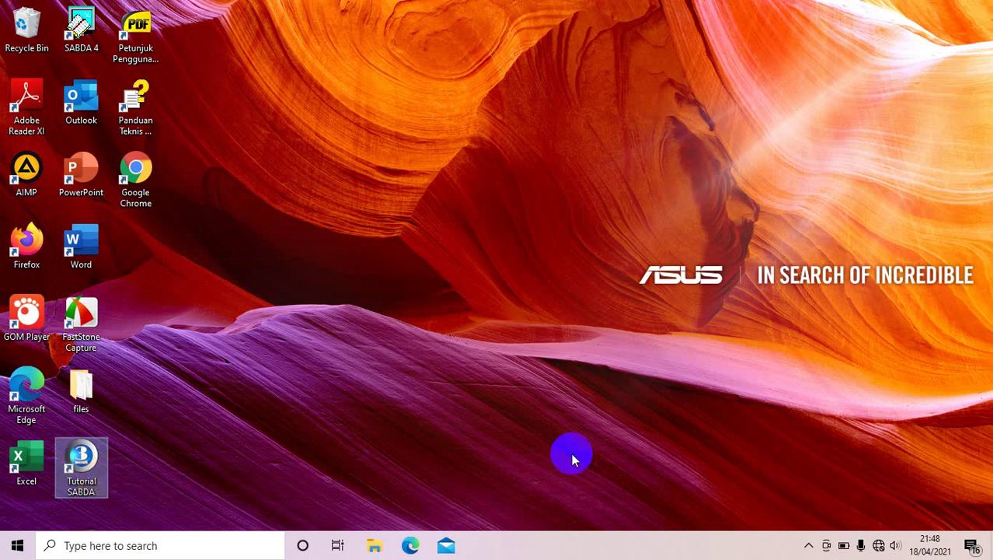
right_click(665, 389)
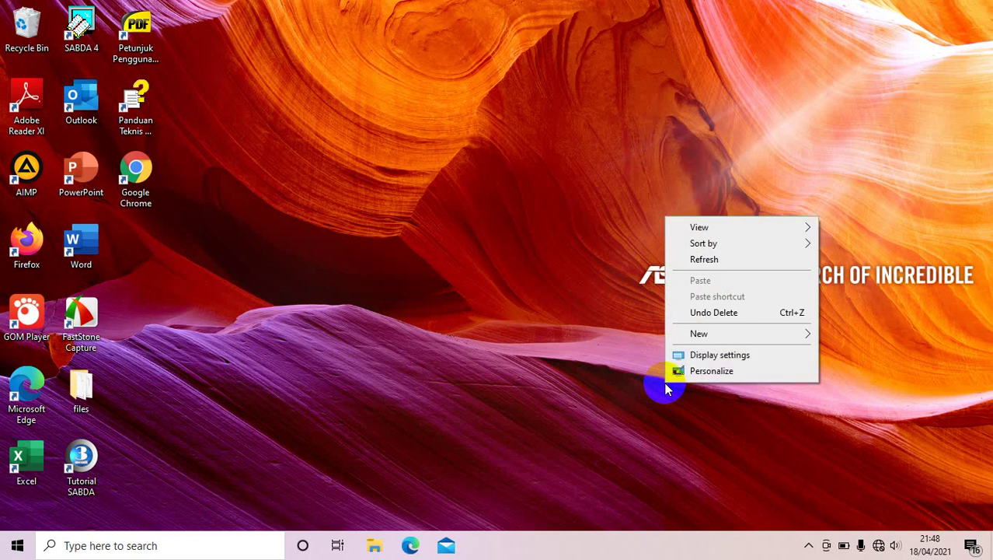
left_click(717, 261)
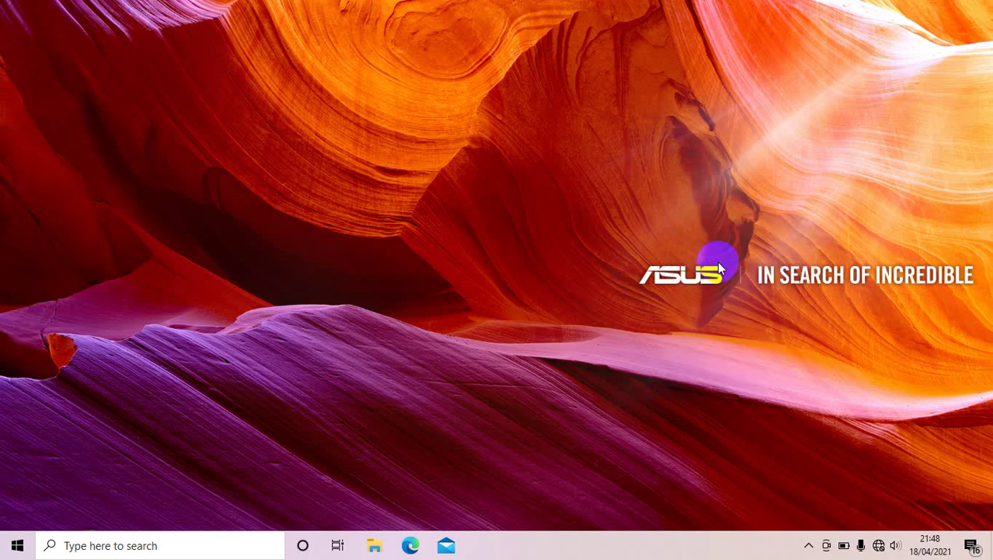
right_click(720, 169)
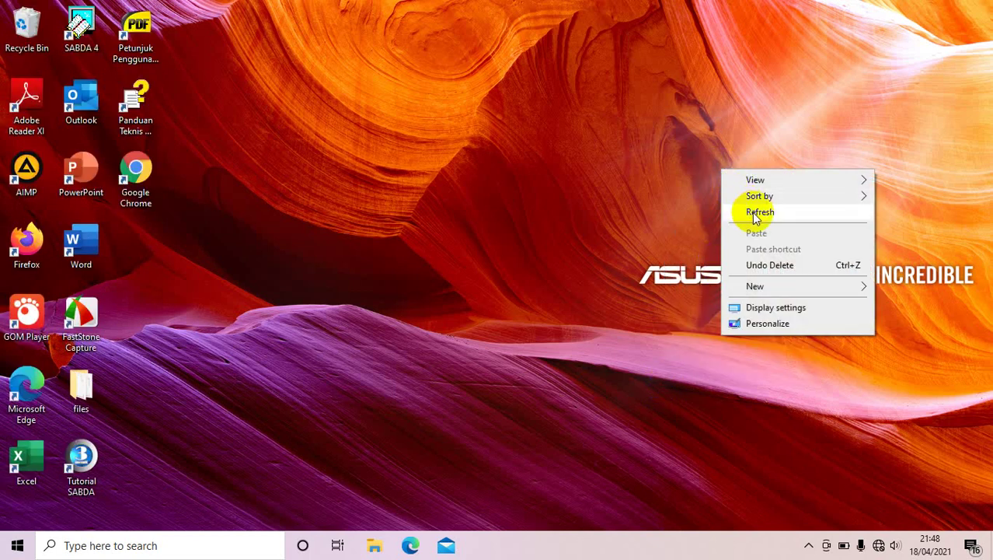
left_click(752, 213)
right_click(753, 213)
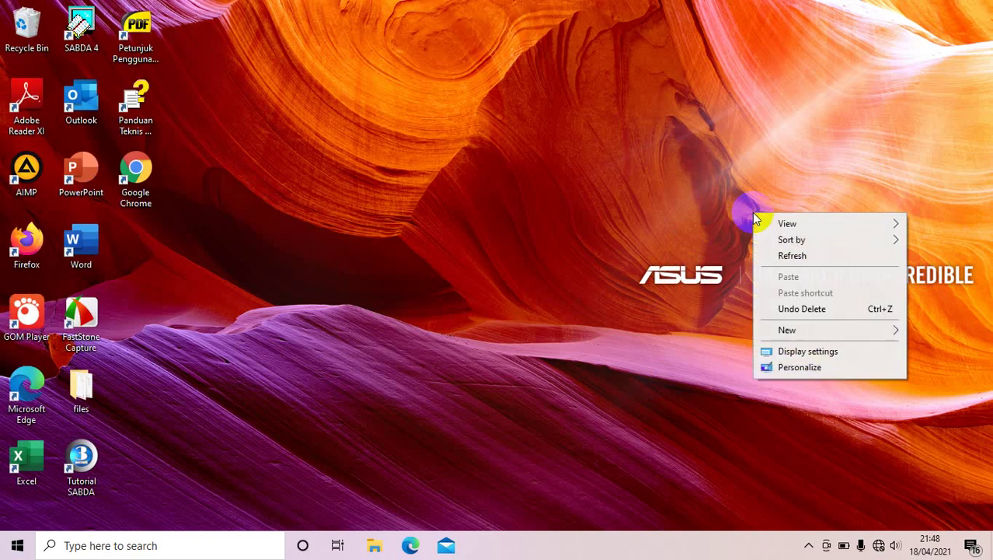
left_click(803, 251)
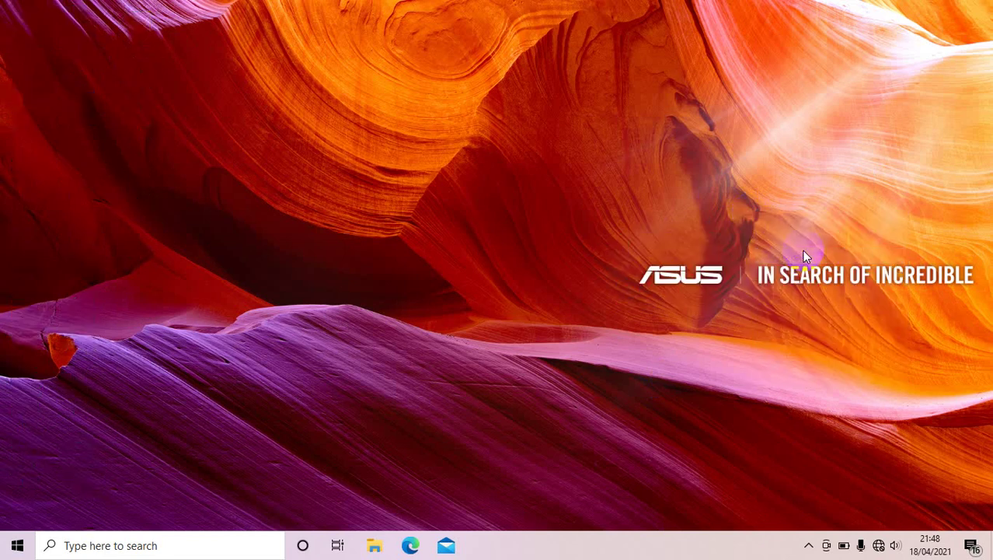
right_click(723, 153)
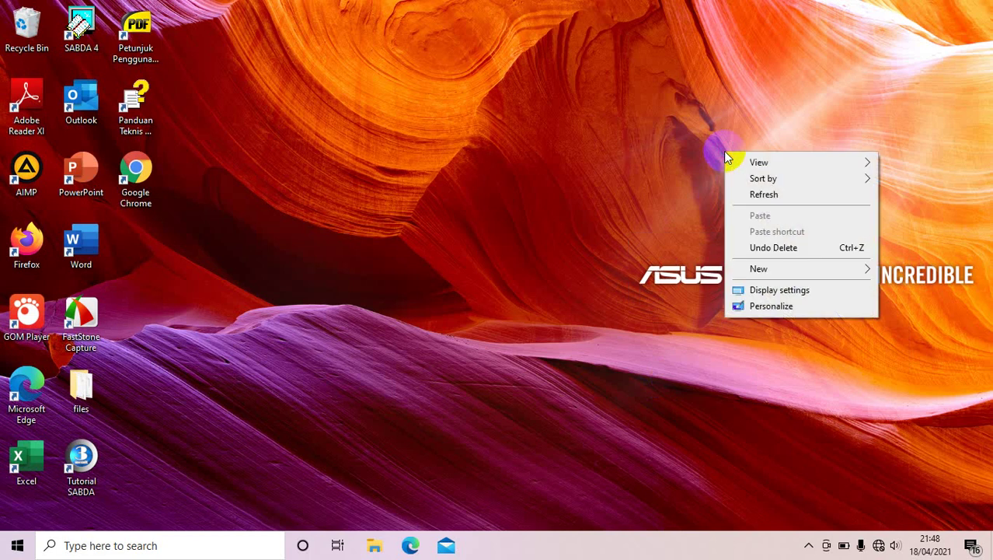
left_click(780, 198)
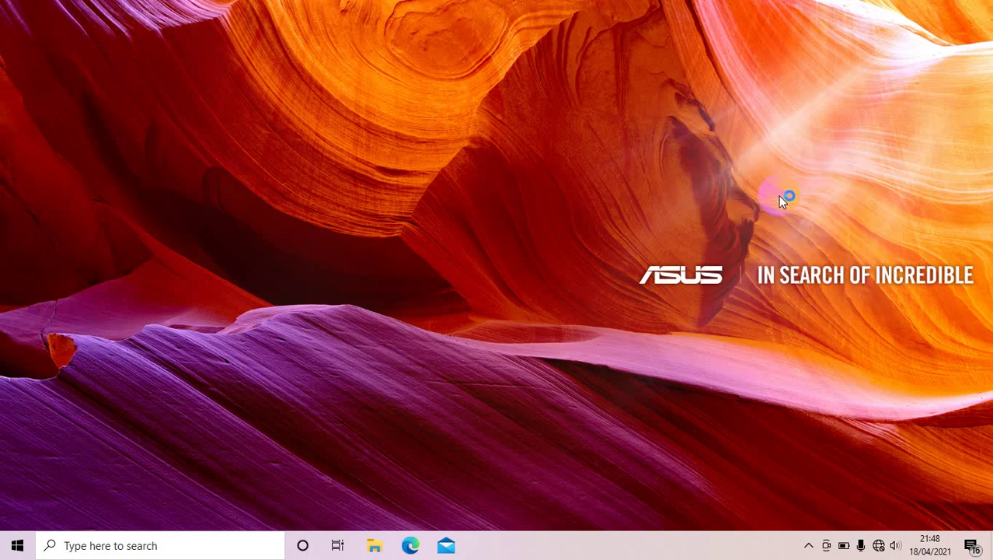
right_click(780, 197)
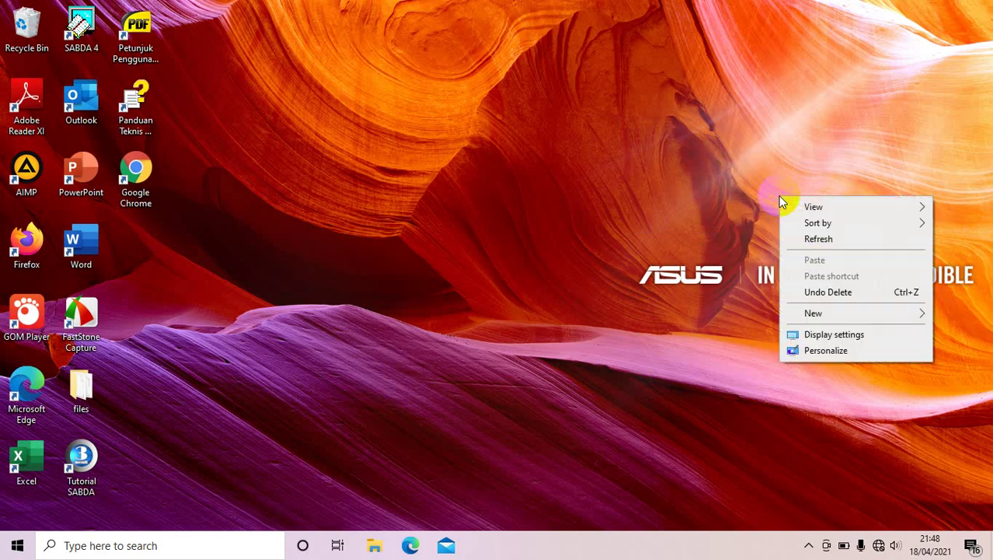
left_click(823, 242)
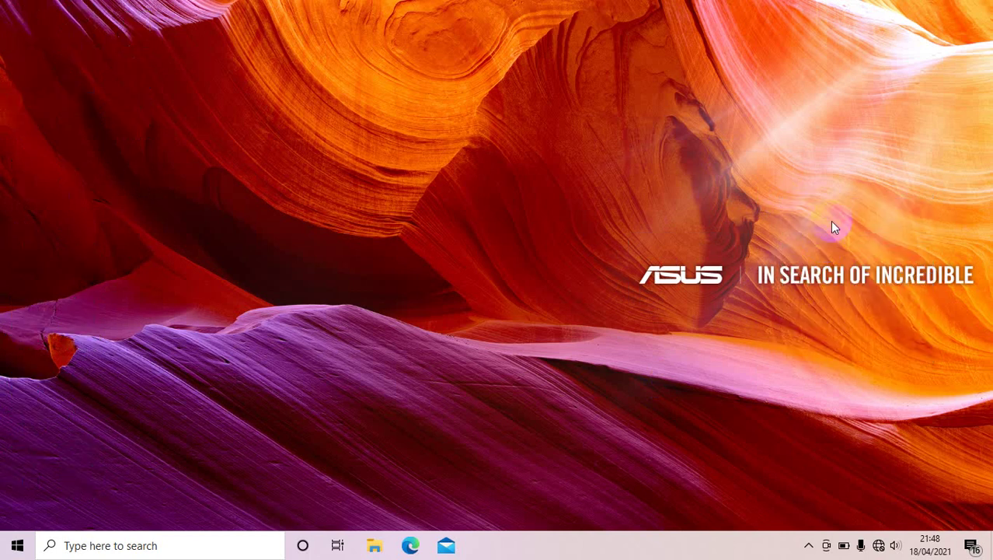
right_click(852, 205)
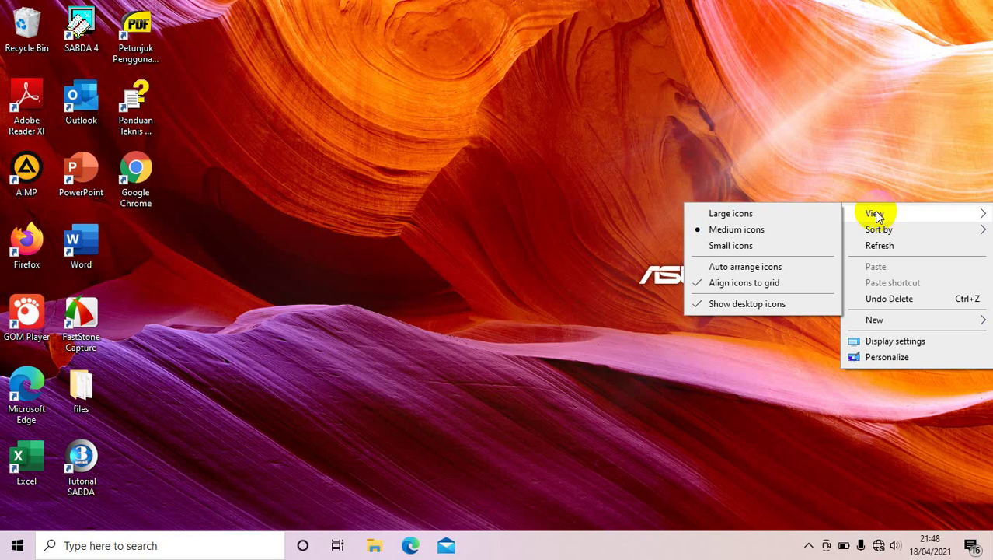
left_click(902, 245)
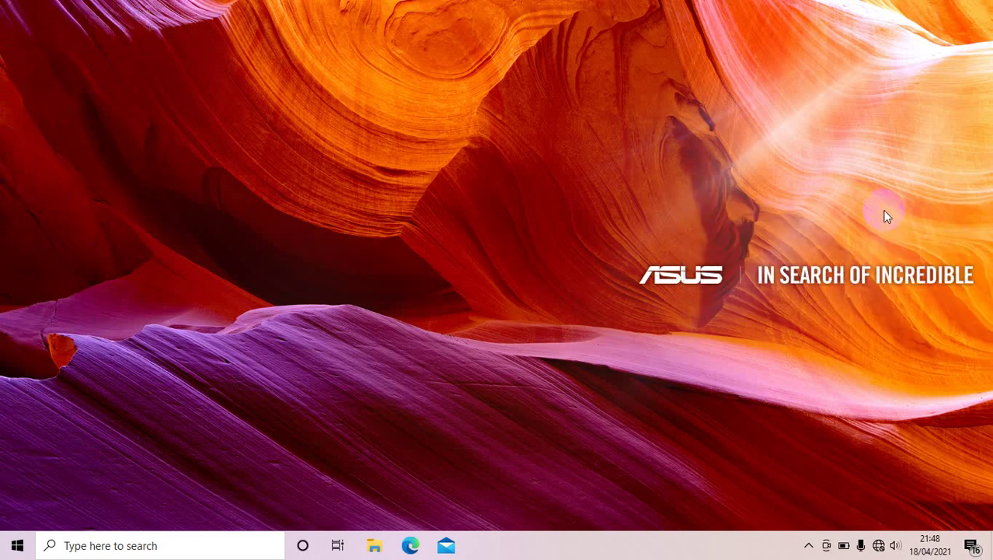
right_click(884, 206)
left_click(906, 249)
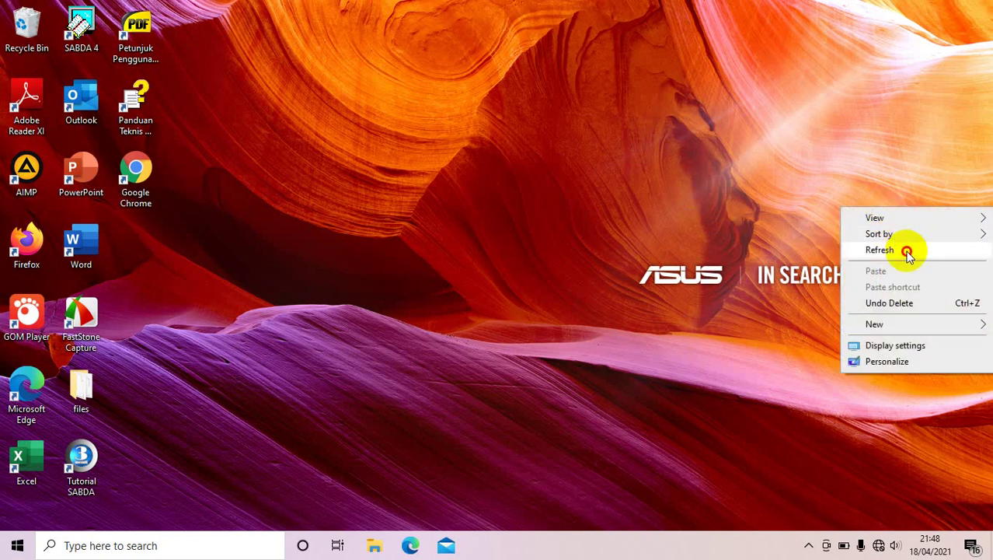
right_click(909, 175)
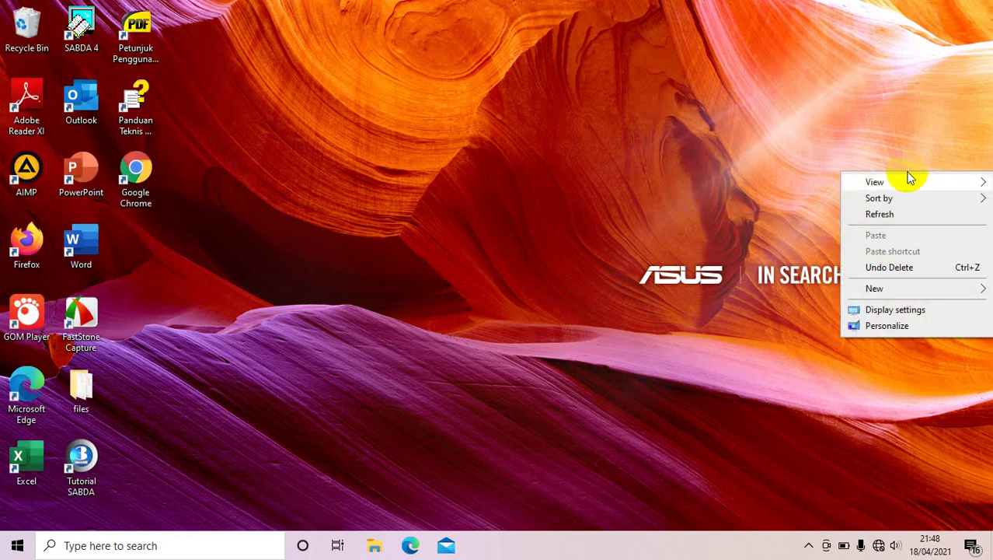
left_click(899, 214)
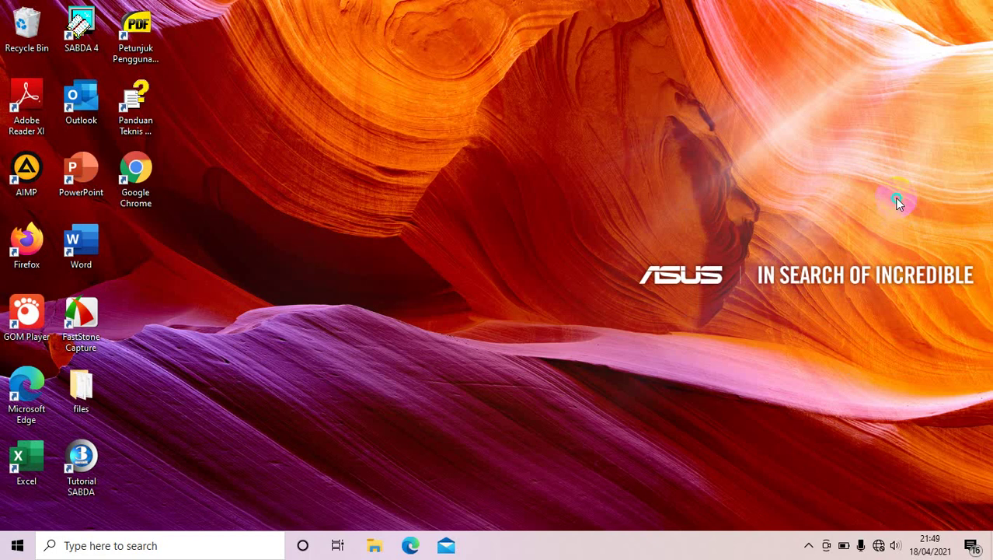
right_click(897, 200)
left_click(880, 240)
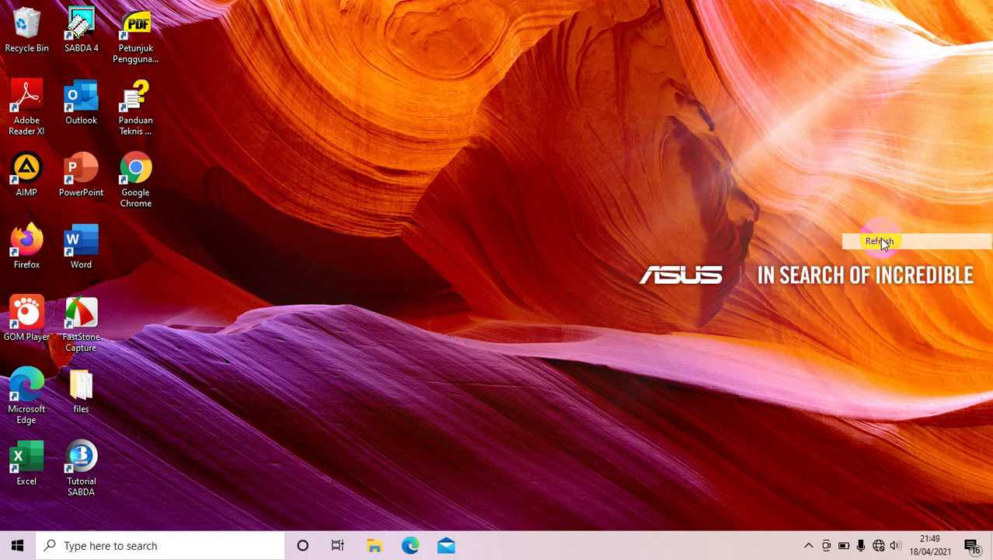
right_click(881, 160)
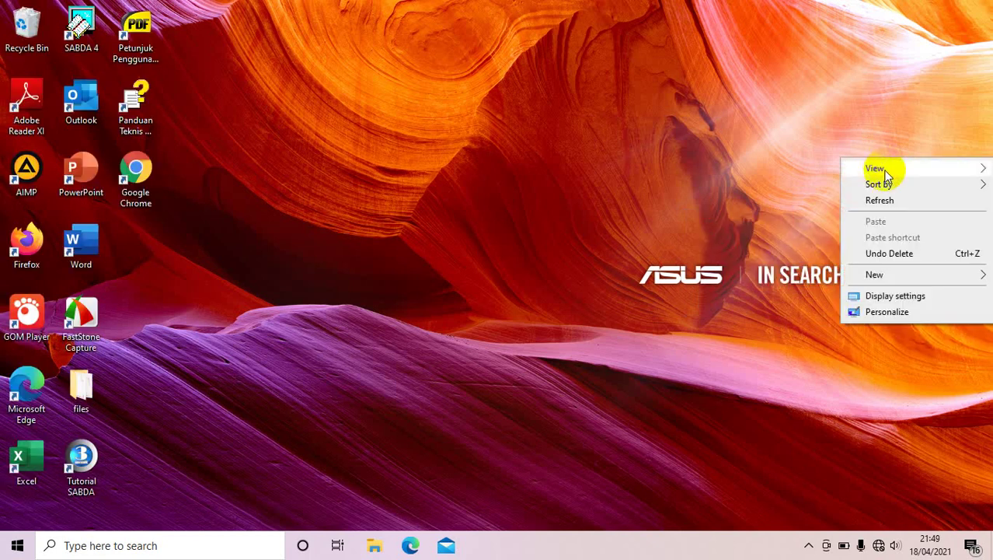
left_click(893, 203)
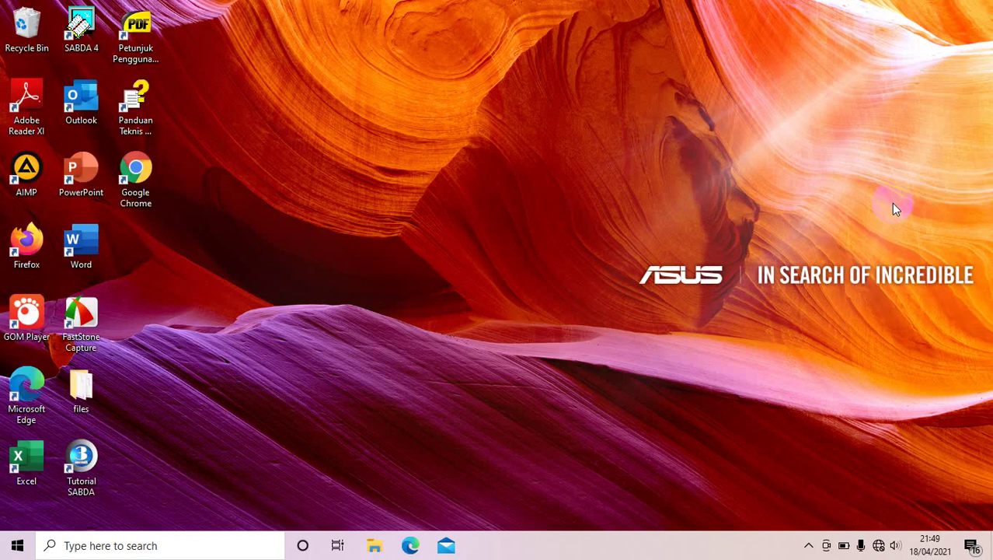
right_click(891, 203)
left_click(870, 246)
right_click(692, 188)
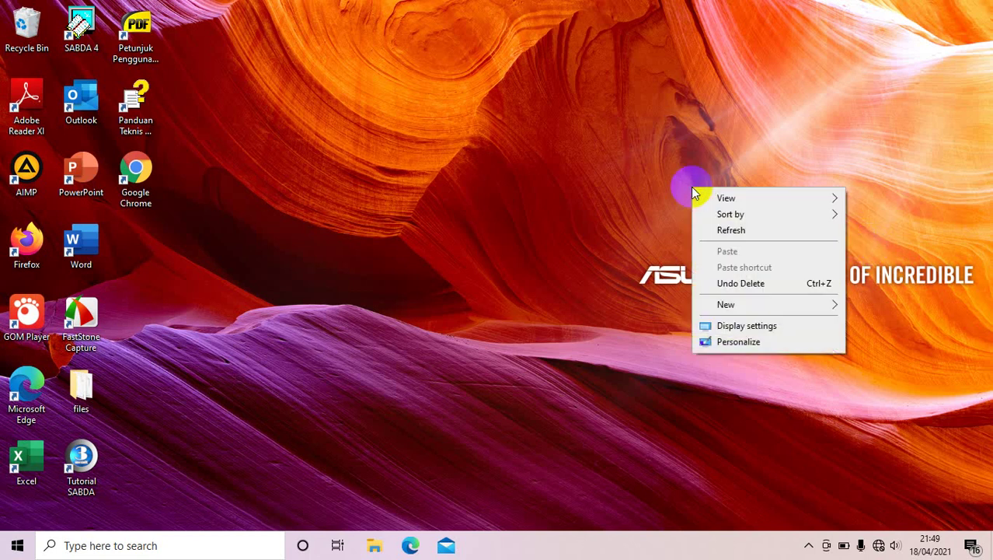
left_click(728, 232)
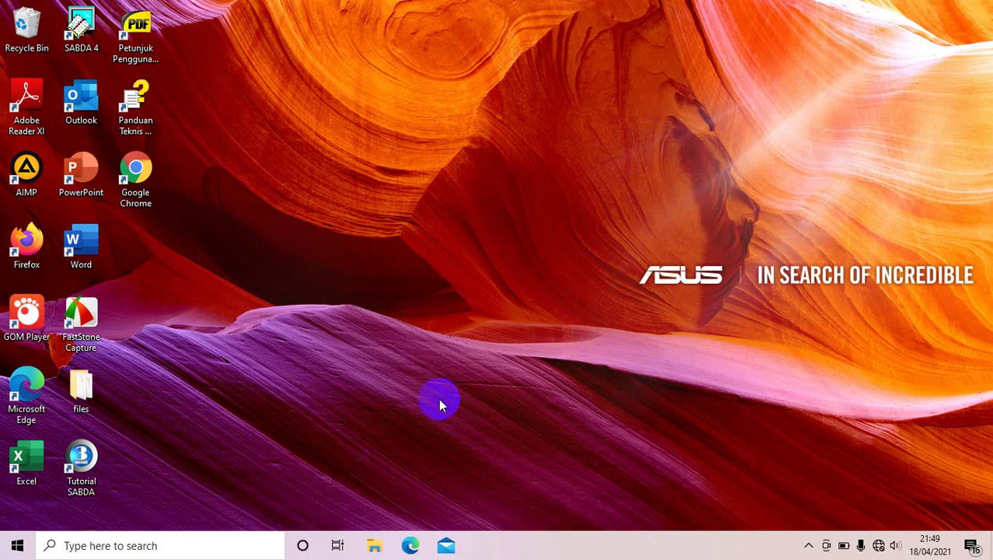
Switch to File Explorer and open the Windows folder on the OS (C:) drive
left_click(373, 547)
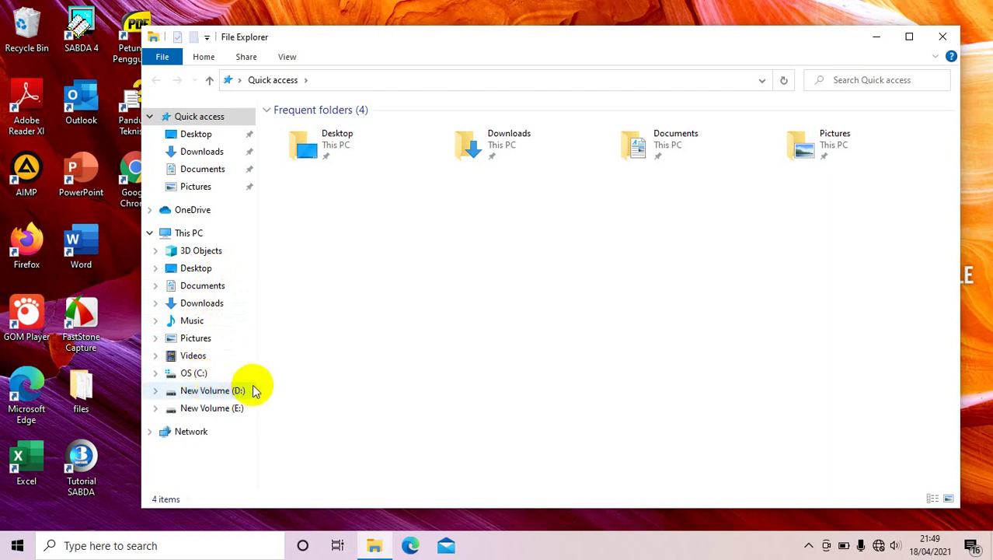
left_click(204, 374)
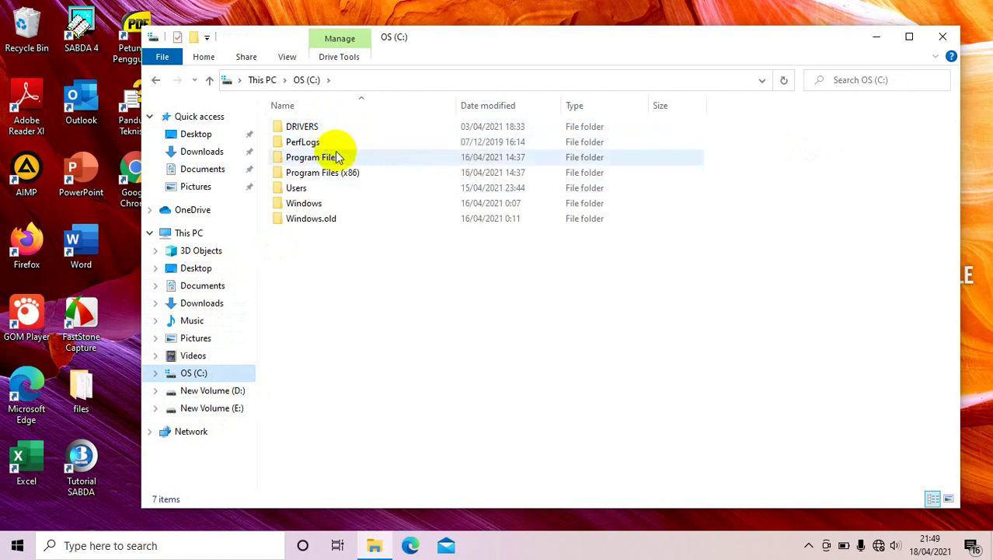
left_click(340, 203)
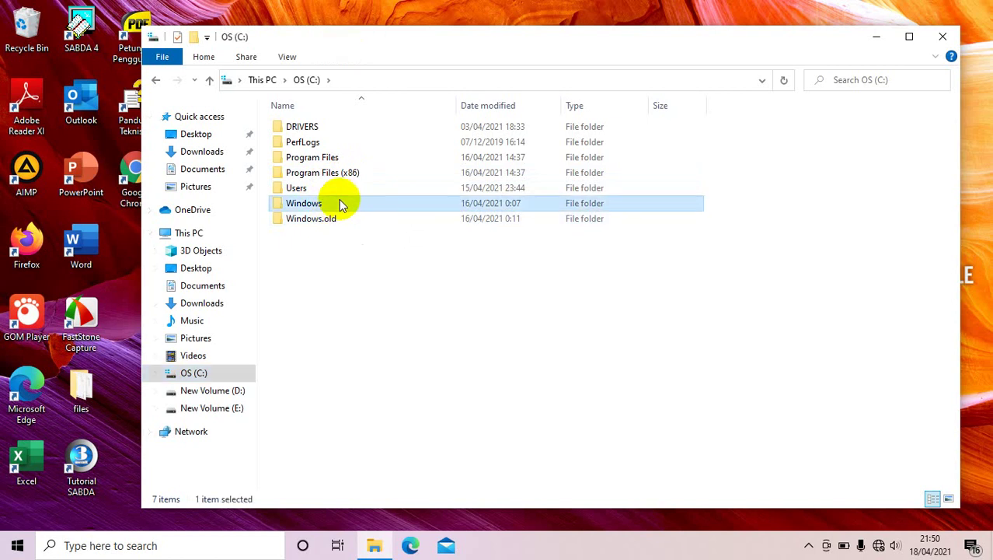
double_click(363, 204)
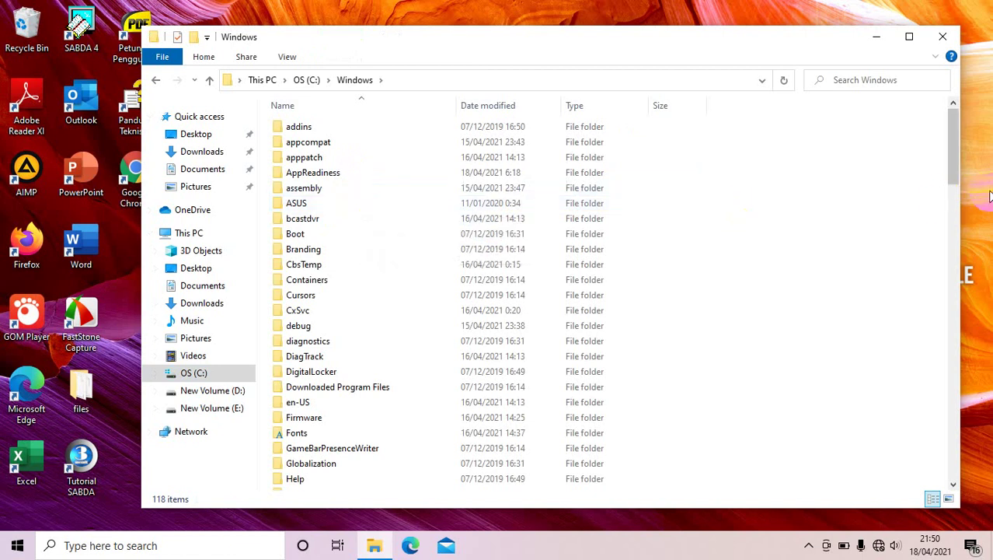
Find the Prefetch folder inside the Windows folder and open it
left_click(956, 158)
left_click_drag(955, 158, 954, 266)
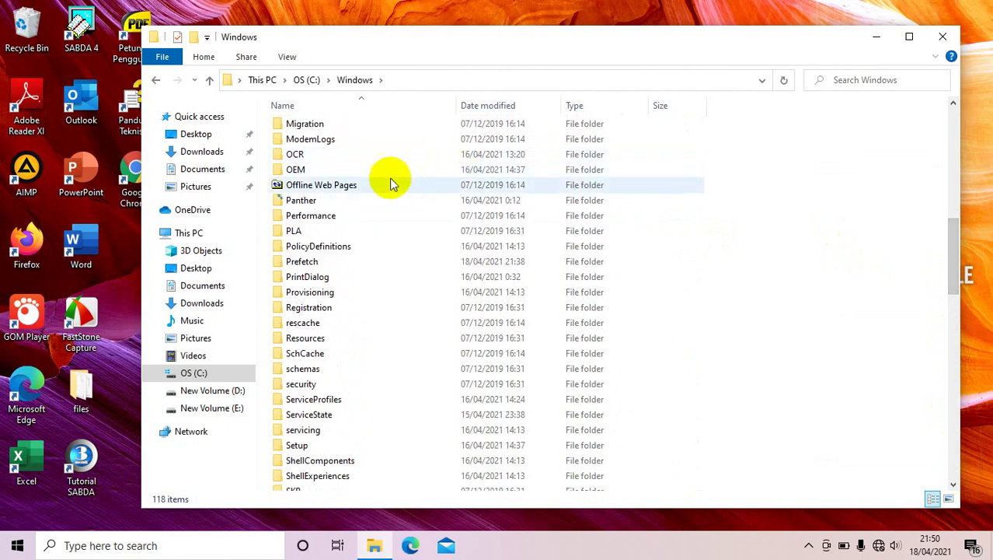
left_click(311, 203)
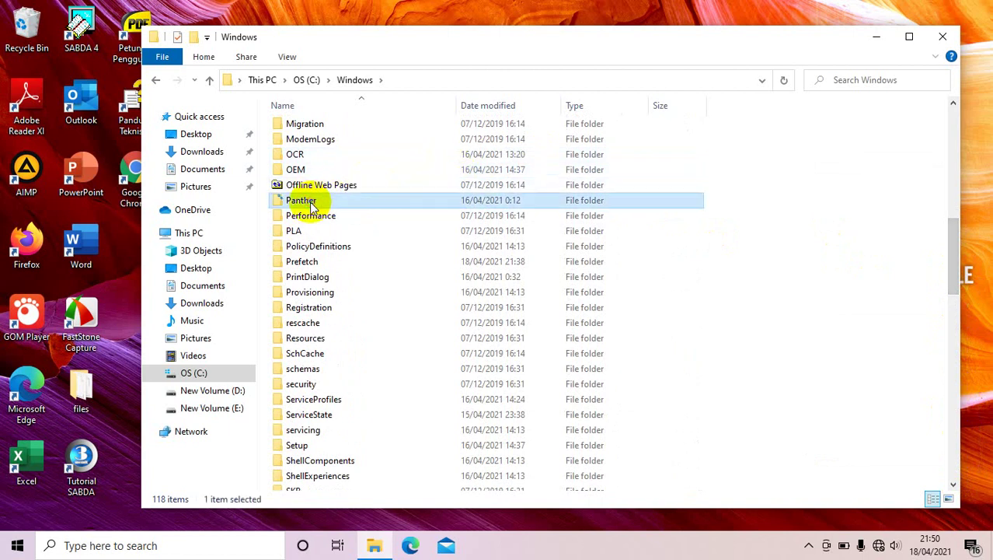
key("Down")
key("Down")
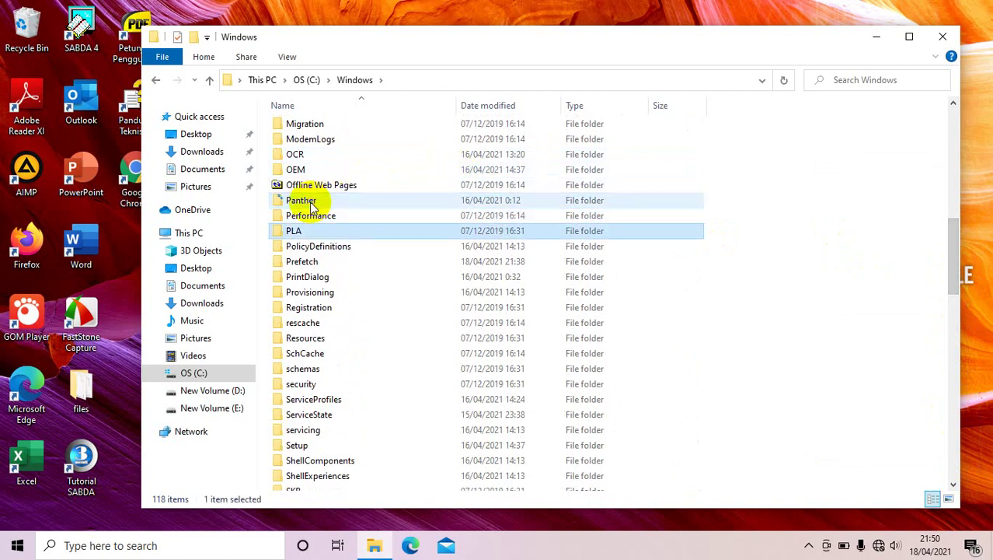
key("Down")
key("Down")
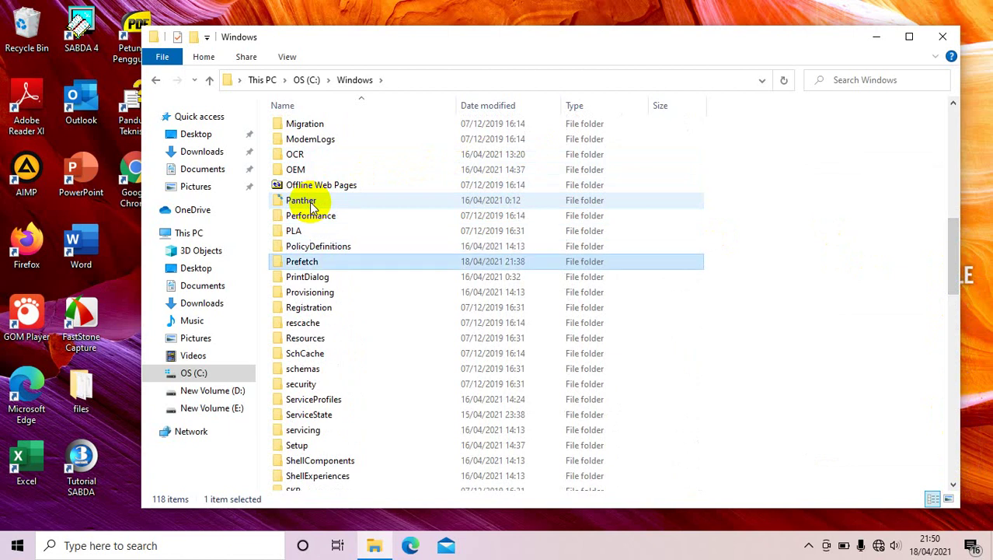
double_click(381, 263)
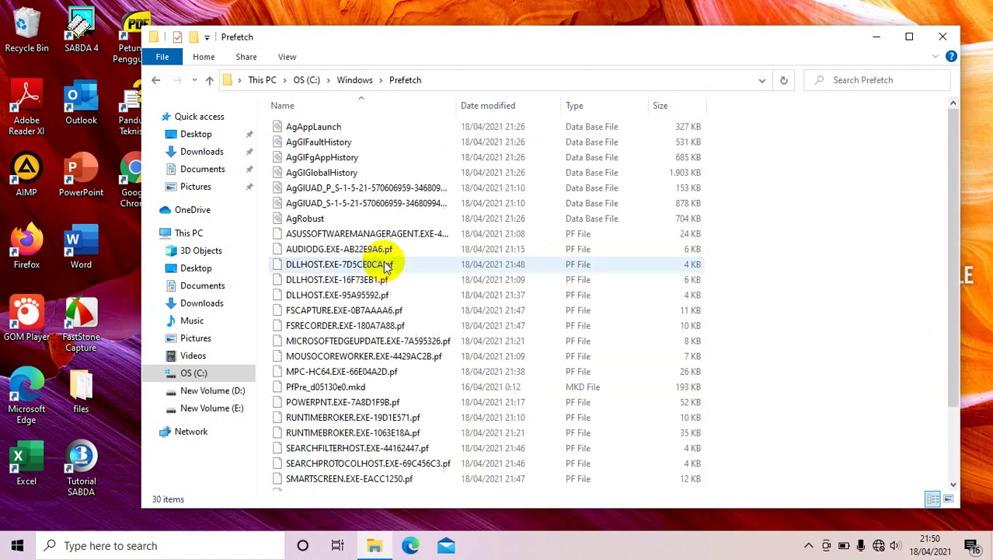
Look through the full list of files in the Prefetch folder, starting from AgAppLaunch
left_click(355, 130)
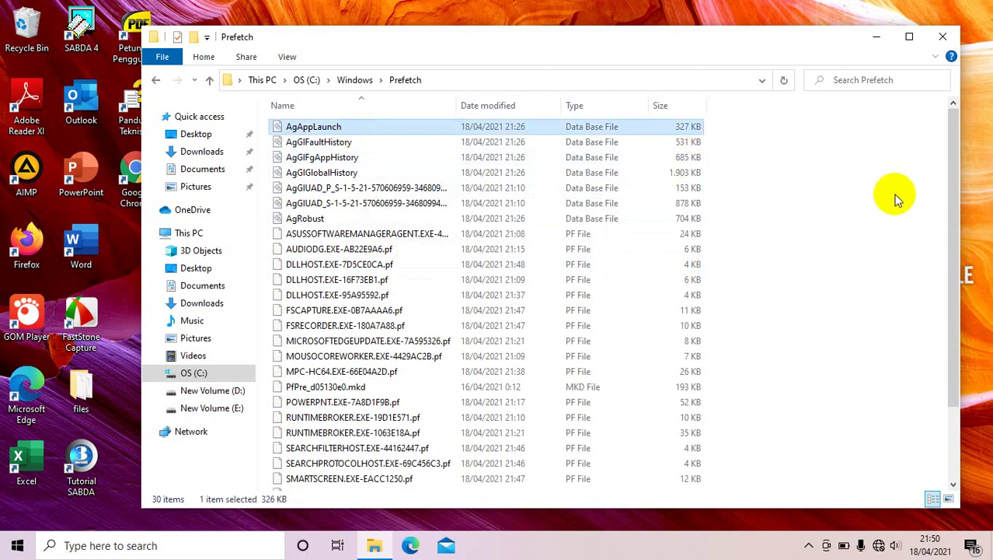
left_click_drag(951, 199, 969, 362)
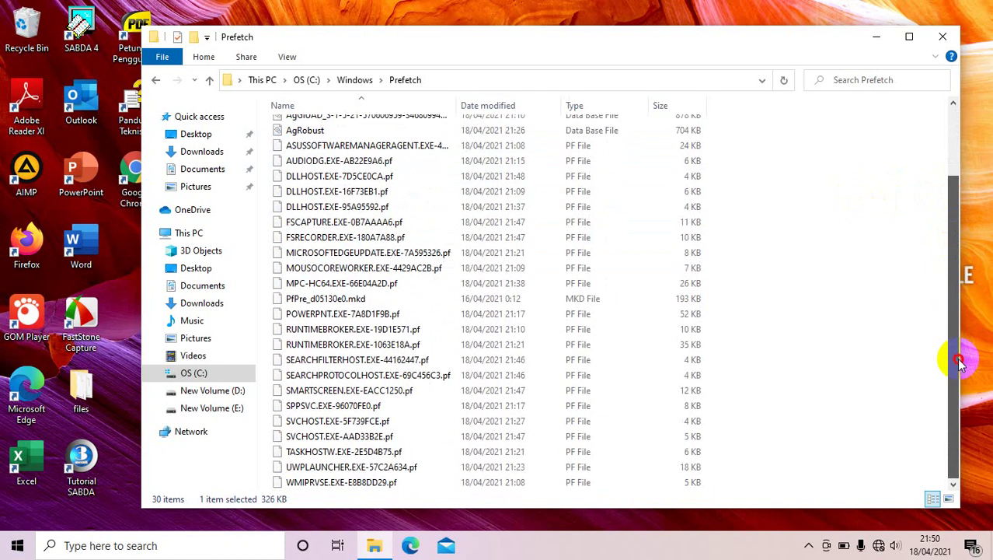
left_click_drag(963, 268, 963, 133)
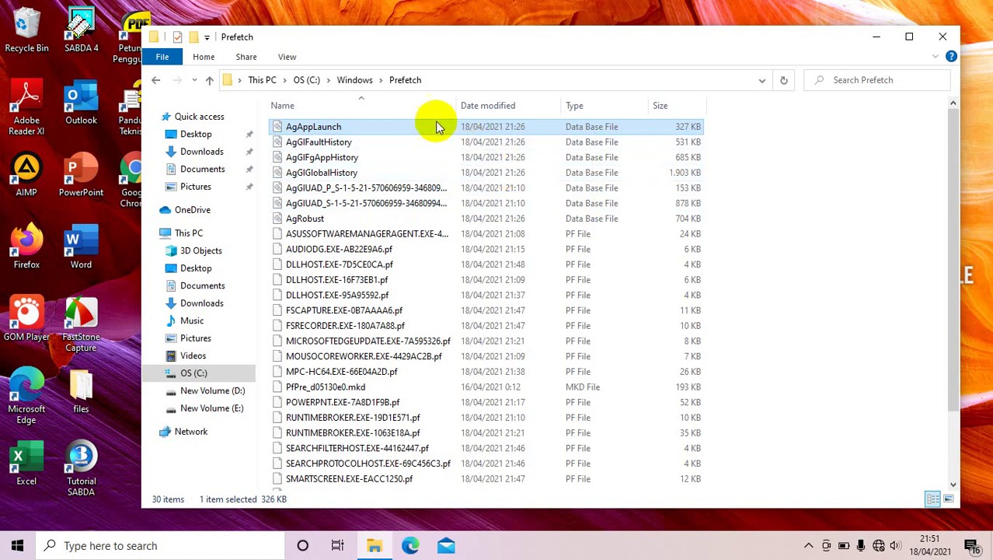
left_click(411, 126)
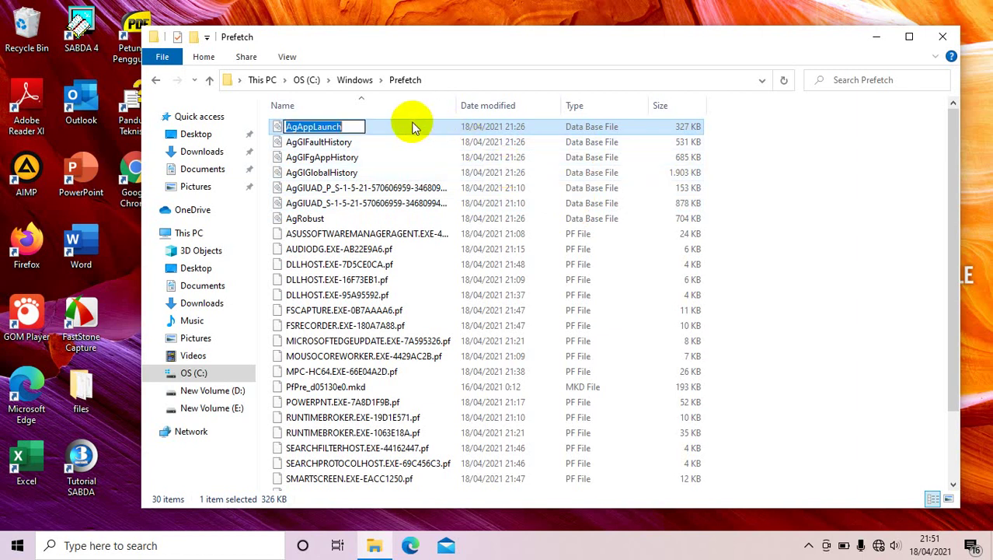
key("Escape")
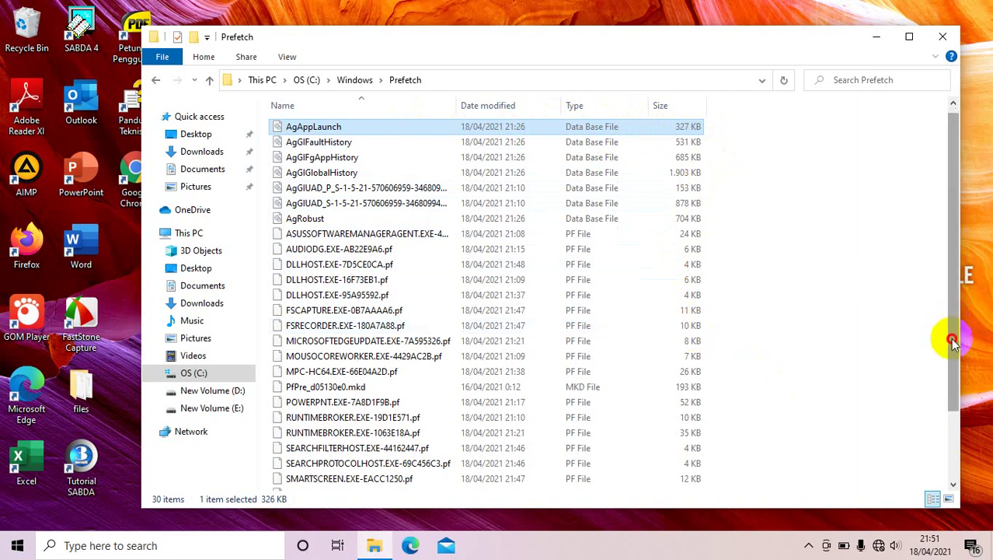
left_click_drag(953, 340, 952, 285)
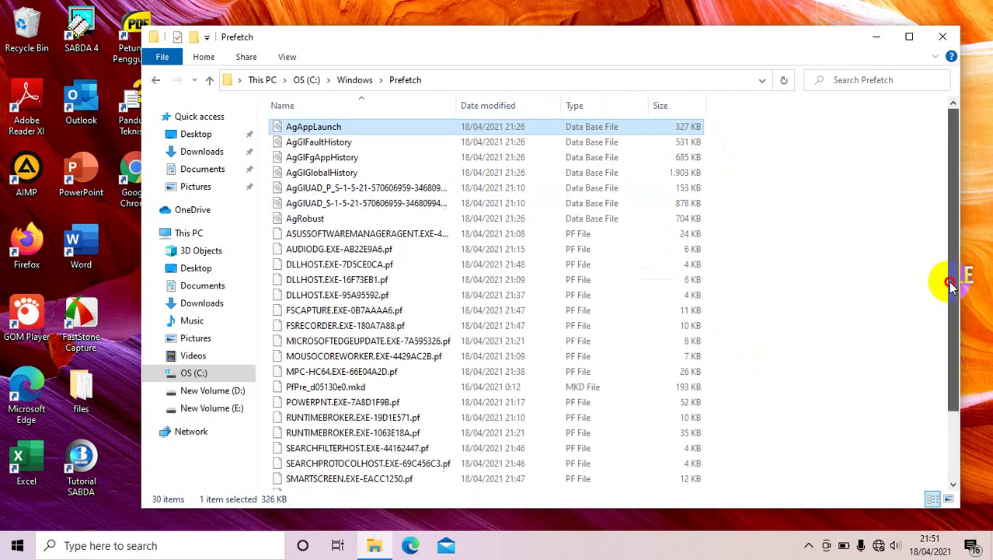
Delete all files in the Prefetch folder, from AgAppLaunch through WMIPRVSE.EXE-E8B8DD29.pf, skipping the in-use PfPre_d05130e0.mkd
left_click(330, 129)
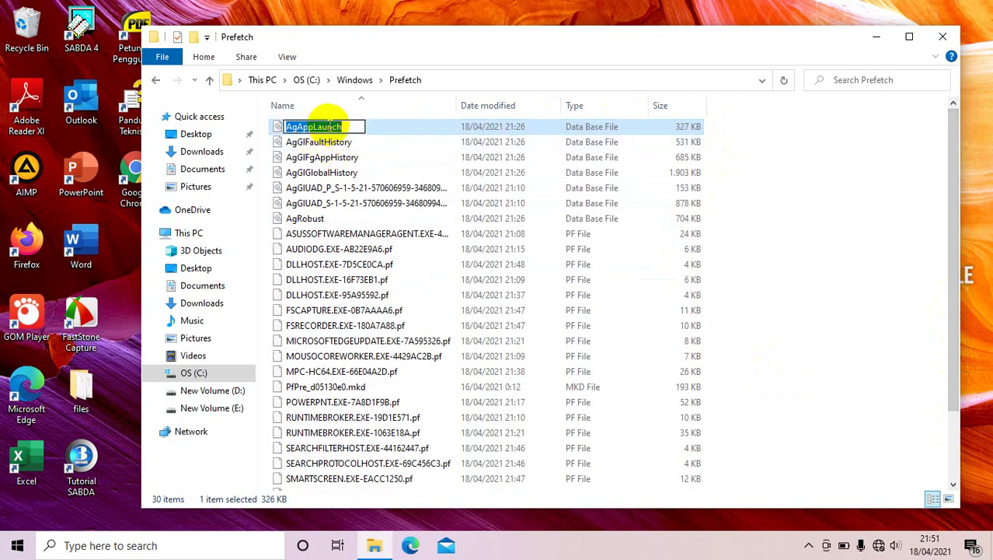
left_click(406, 127)
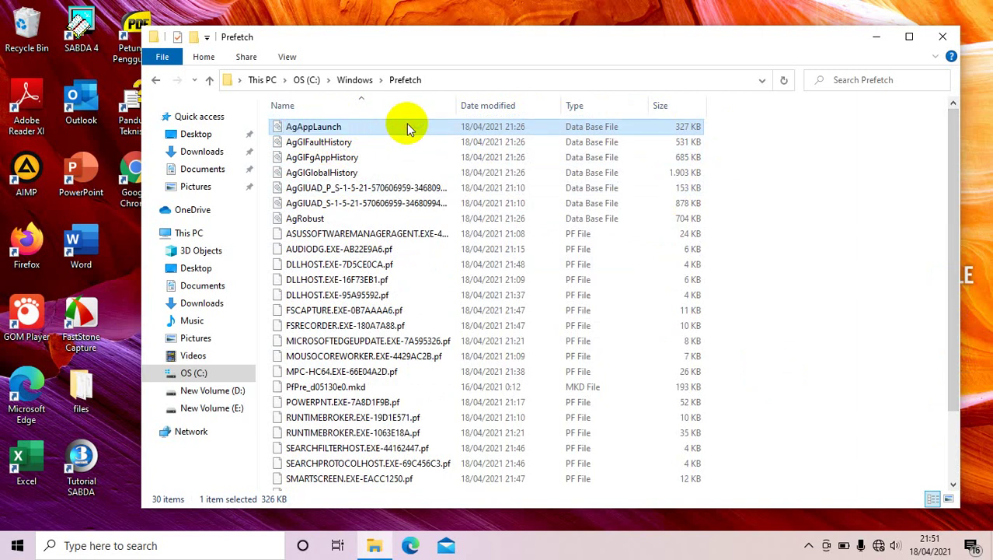
key("shift+Down")
key("shift+Down")
key("shift+Down")
key("shift+Down")
key("shift+Down")
key("shift+Down")
key("shift+Down")
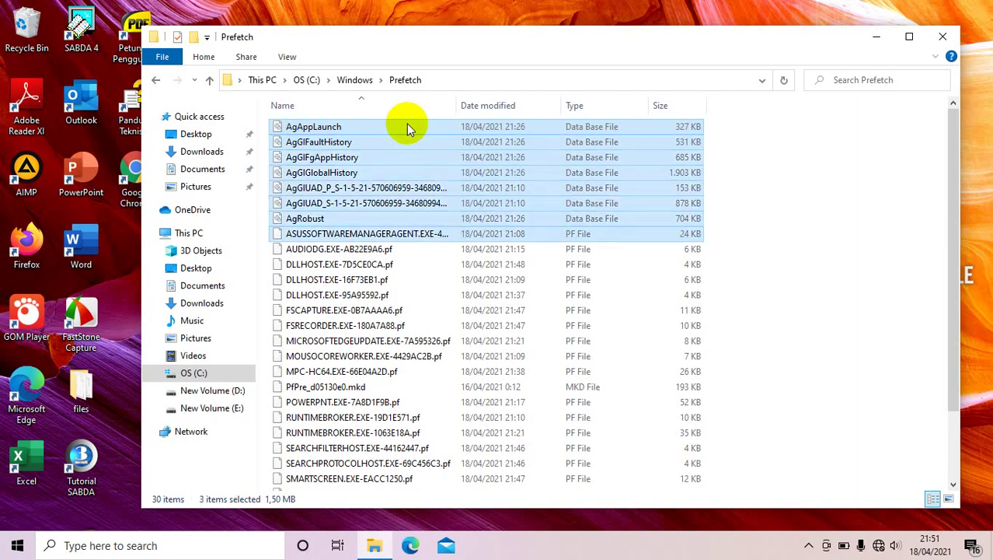
key("shift+Down")
key("shift+Down")
key("shift+Down")
key("shift+Down")
key("shift+Down")
key("shift+Down")
key("shift+Down")
key("shift+Down")
key("shift+Down")
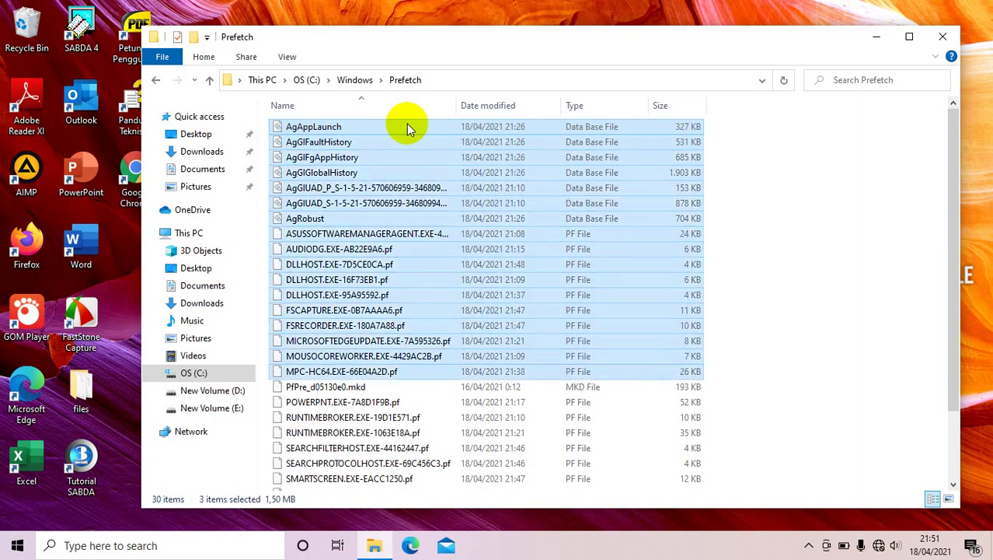
key("shift+Down")
key("shift+Down")
key("shift+Down")
key("shift+Down")
key("shift+Down")
key("shift+Down")
key("shift+Down")
key("shift+Down")
key("shift+Down")
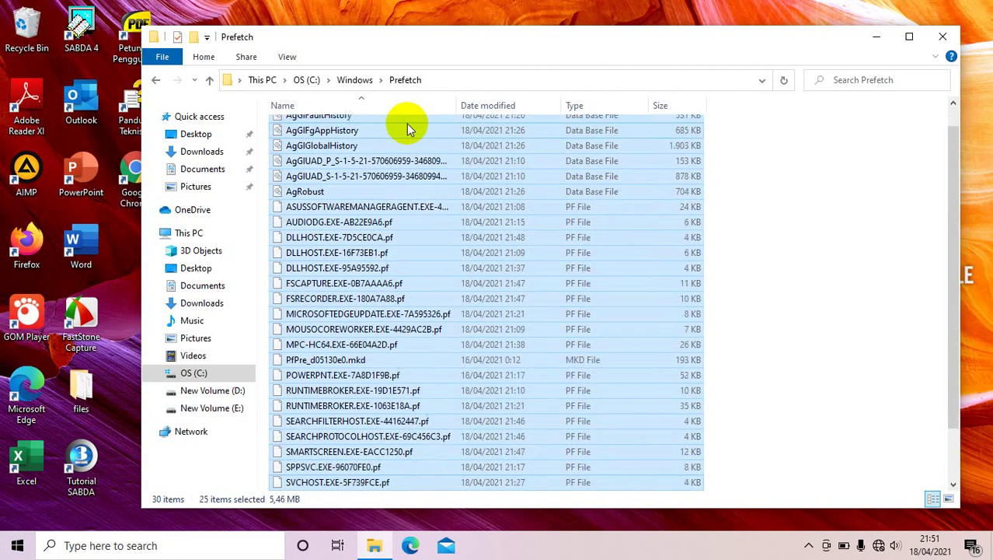
key("shift+Down")
key("shift+Down")
key("shift+Down")
key("shift+Down")
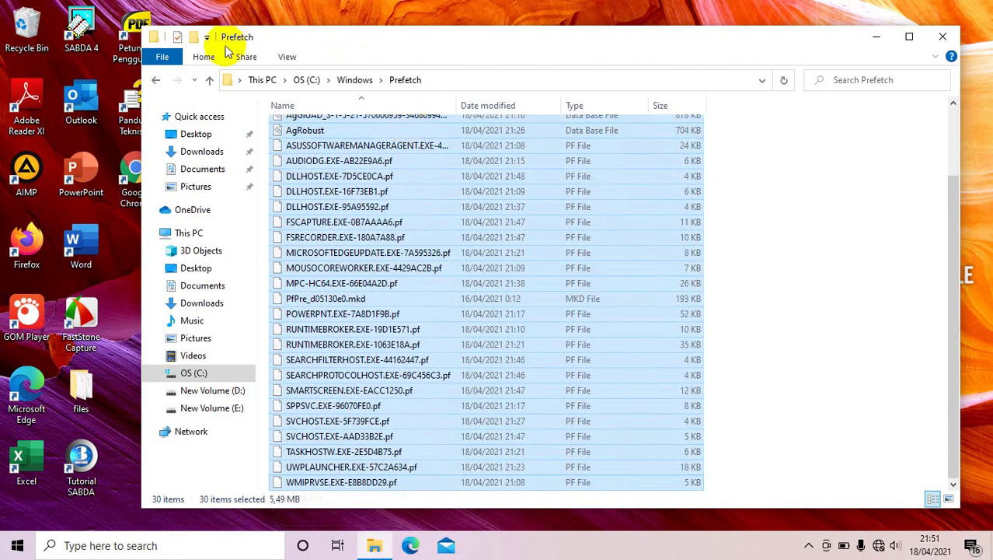
left_click(203, 57)
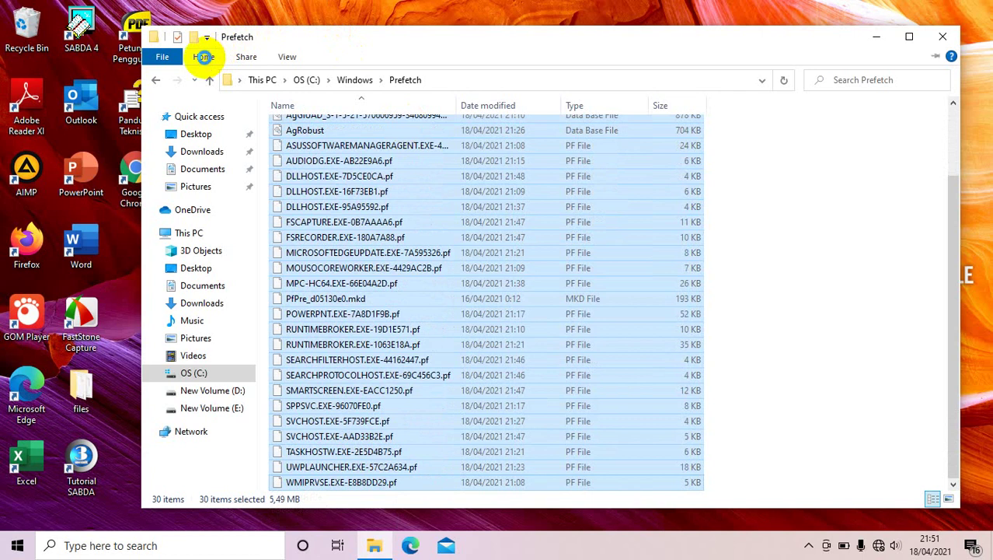
left_click(203, 57)
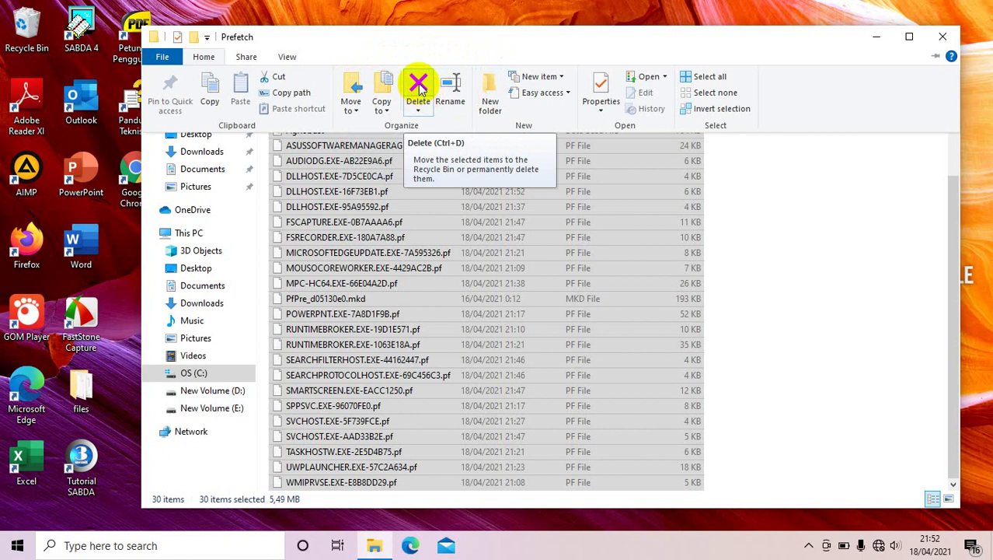
left_click(419, 87)
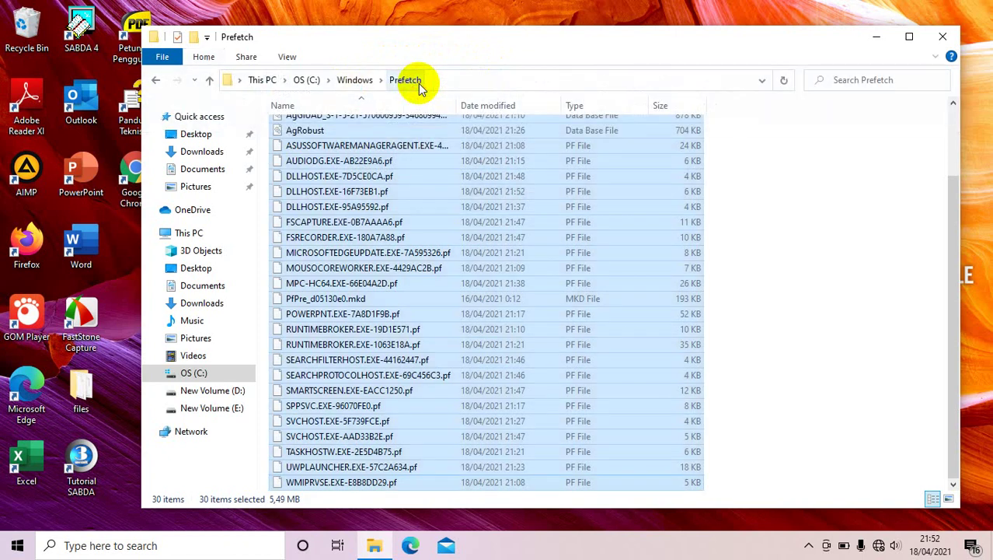
key("Delete")
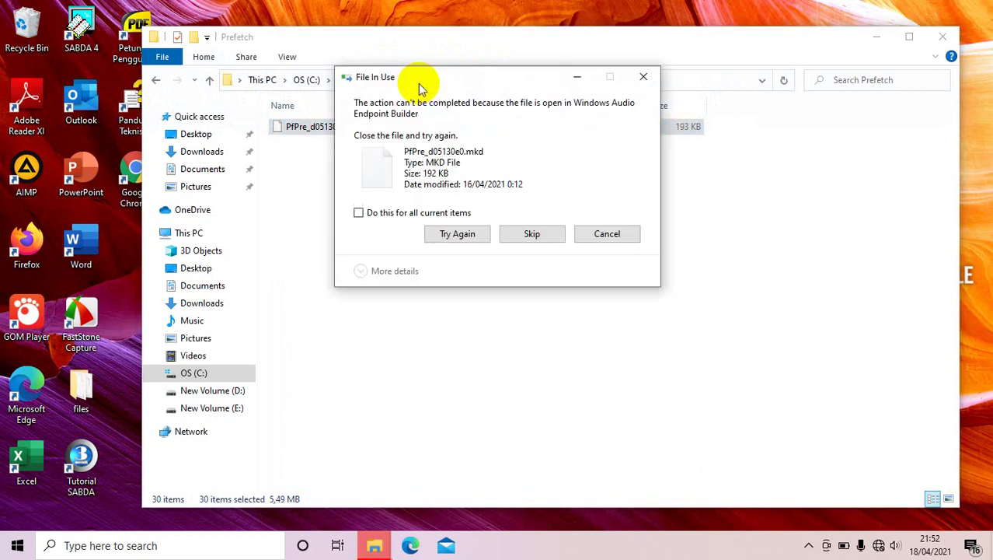
left_click(517, 236)
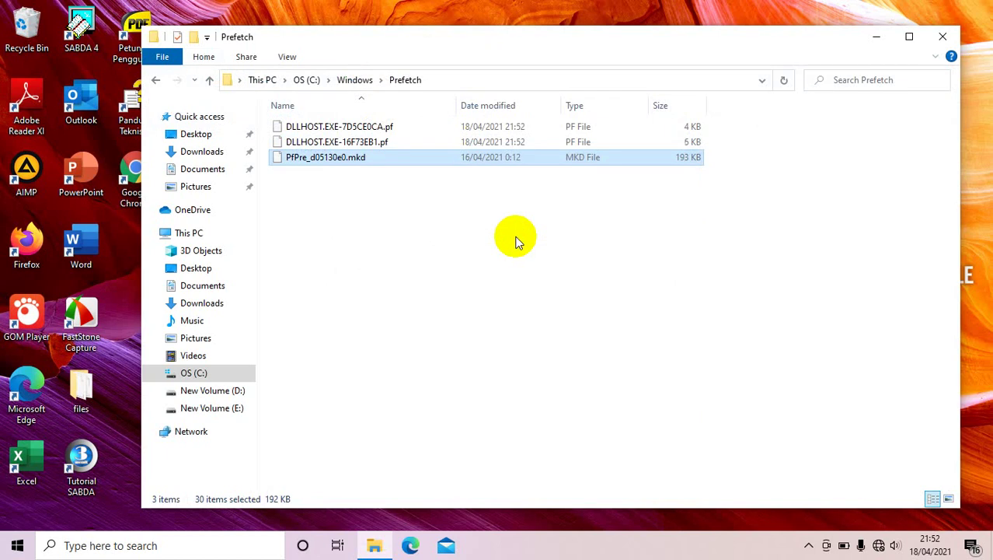
Delete the remaining DLLHOST.EXE-7D5CE0CA.pf, DLLHOST.EXE-16F73EB1.pf and PfPre_d05130e0.mkd files, skipping the one in use
left_click(493, 128)
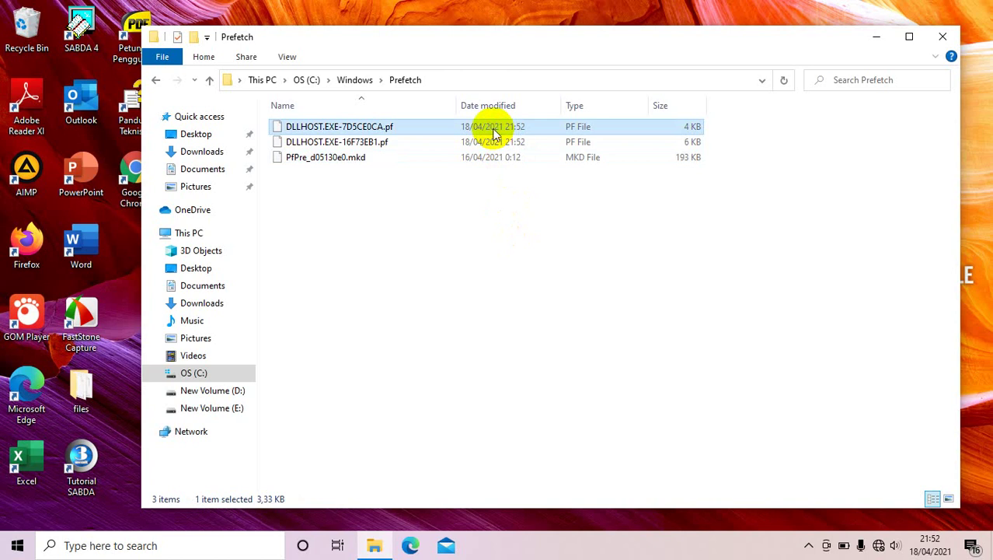
left_click(507, 157)
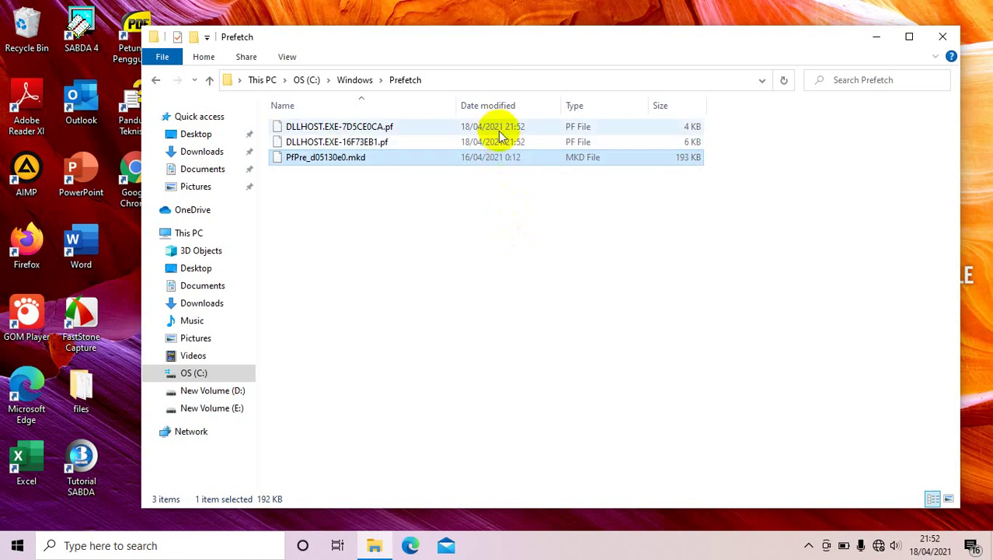
left_click(498, 129)
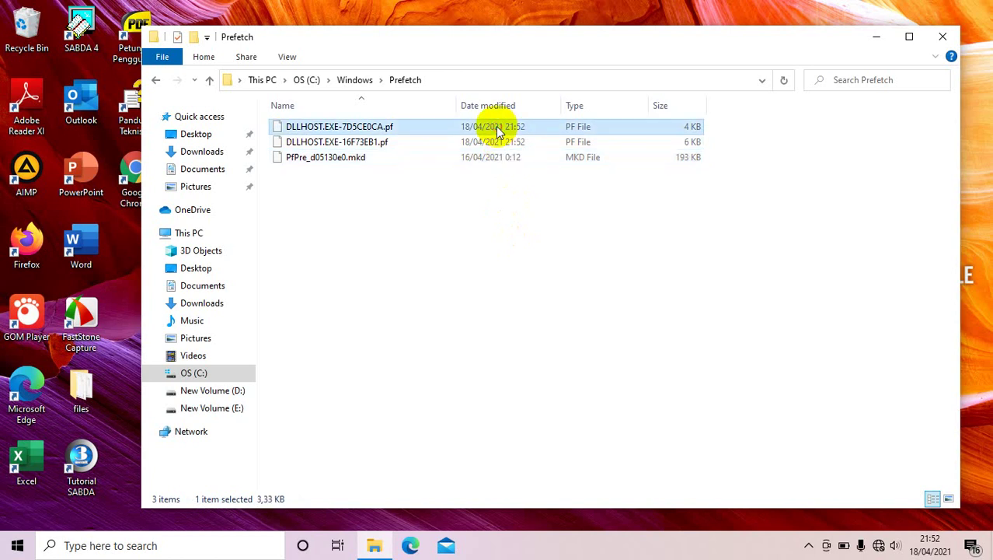
key("shift+Down")
key("shift+Down")
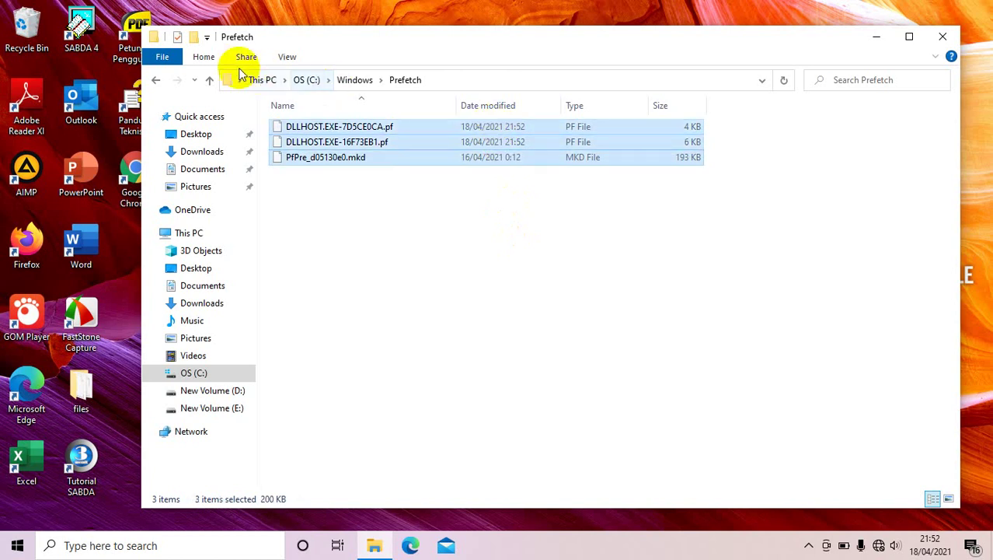
left_click(205, 59)
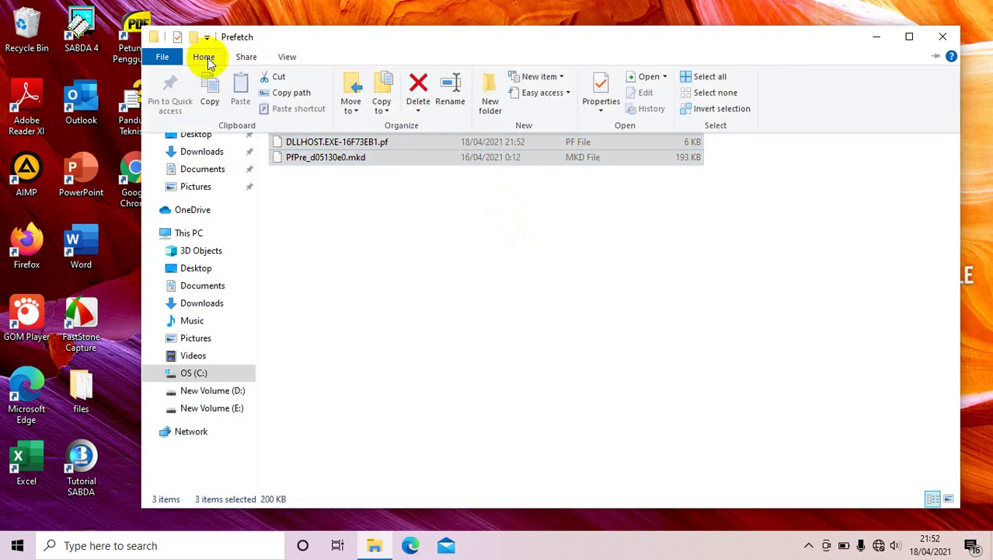
left_click(417, 84)
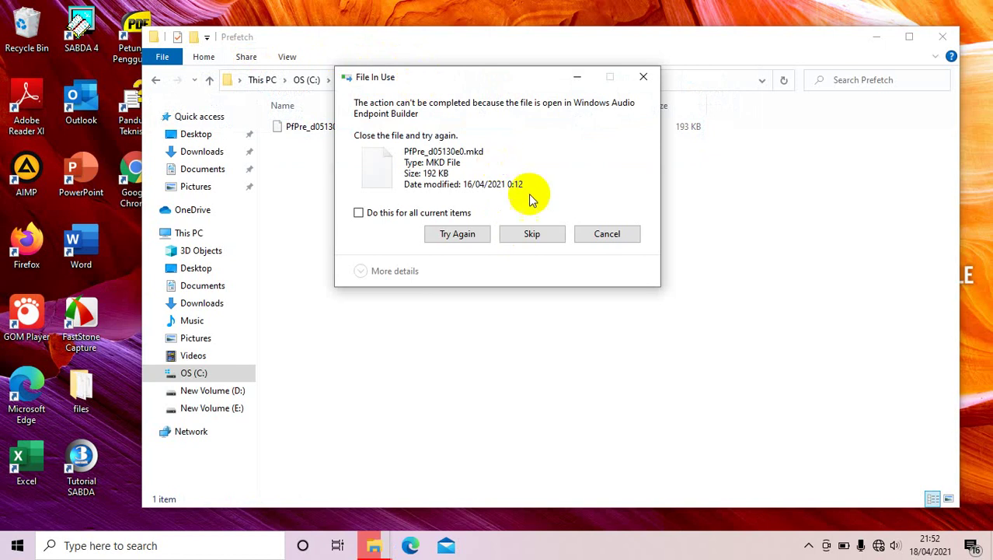
left_click(532, 235)
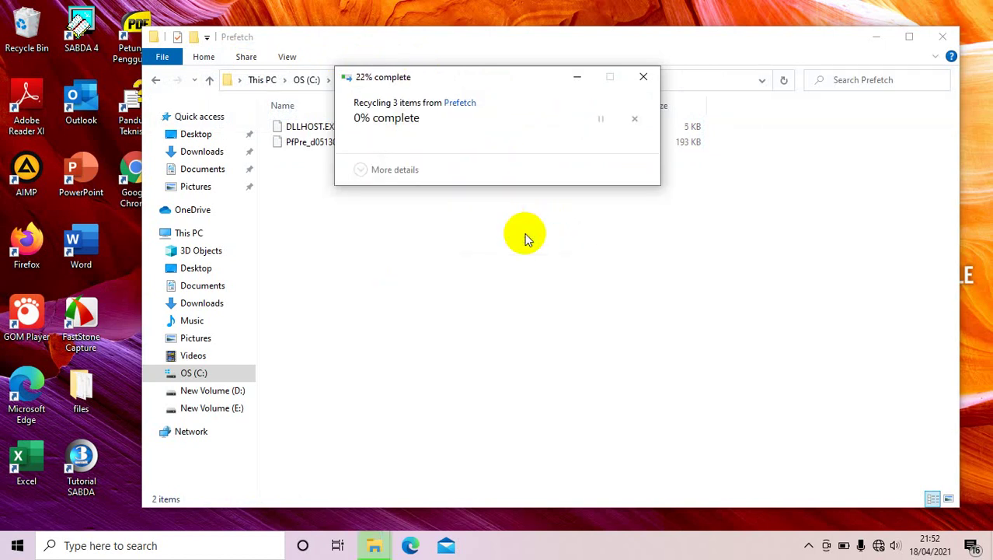
left_click(322, 179)
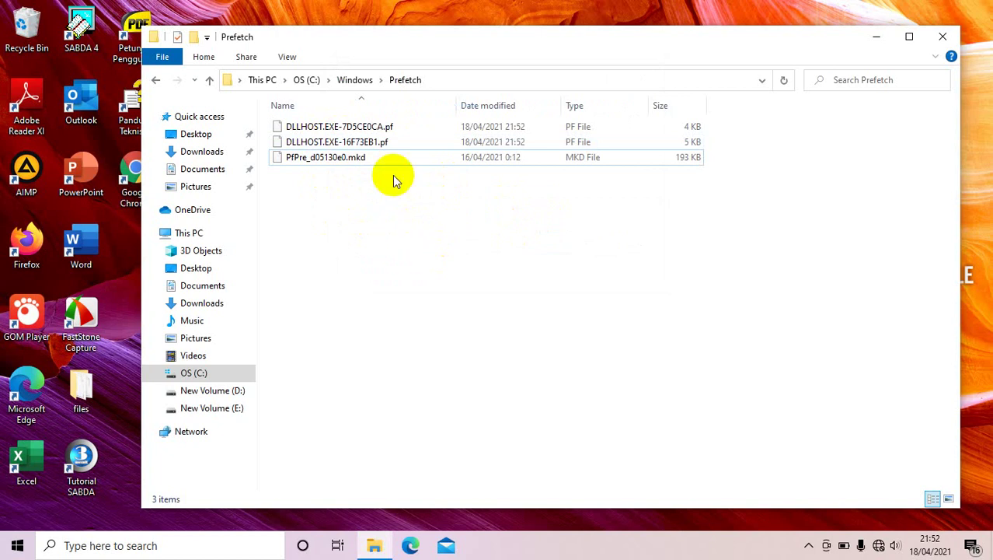
Delete the two DLLHOST files and PfPre_d05130e0.mkd once more, skip the in-use file, and close the Prefetch window
left_click(387, 128)
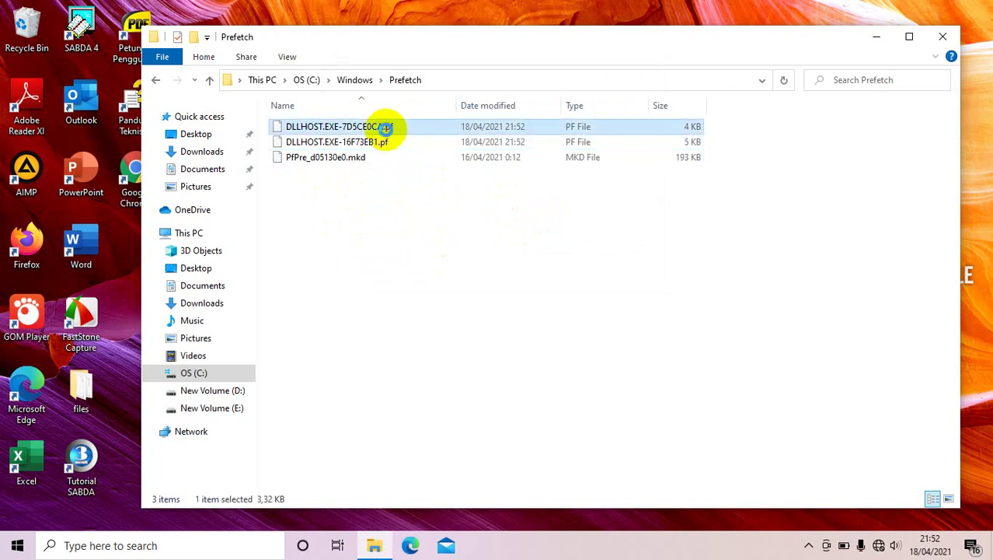
key("shift+Down")
key("shift+Down")
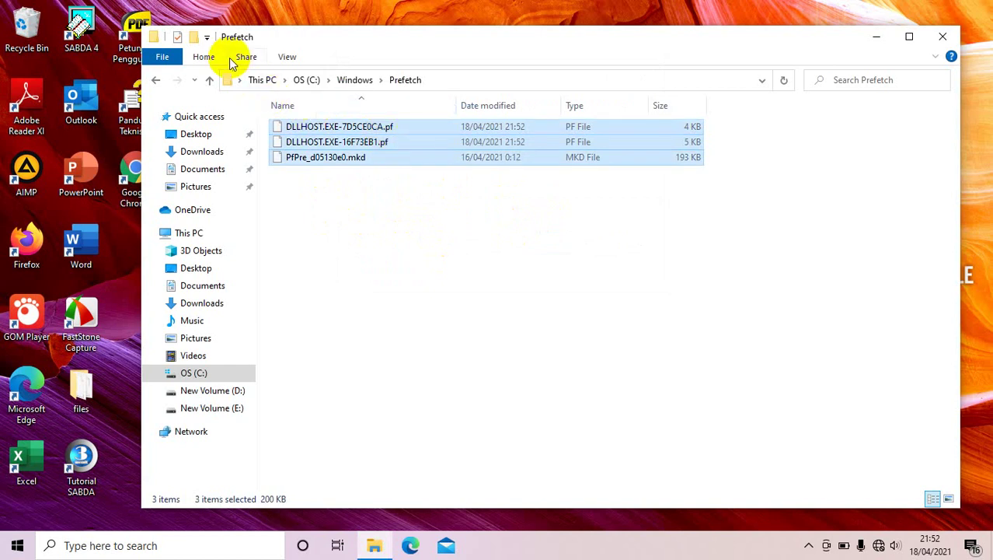
left_click(204, 58)
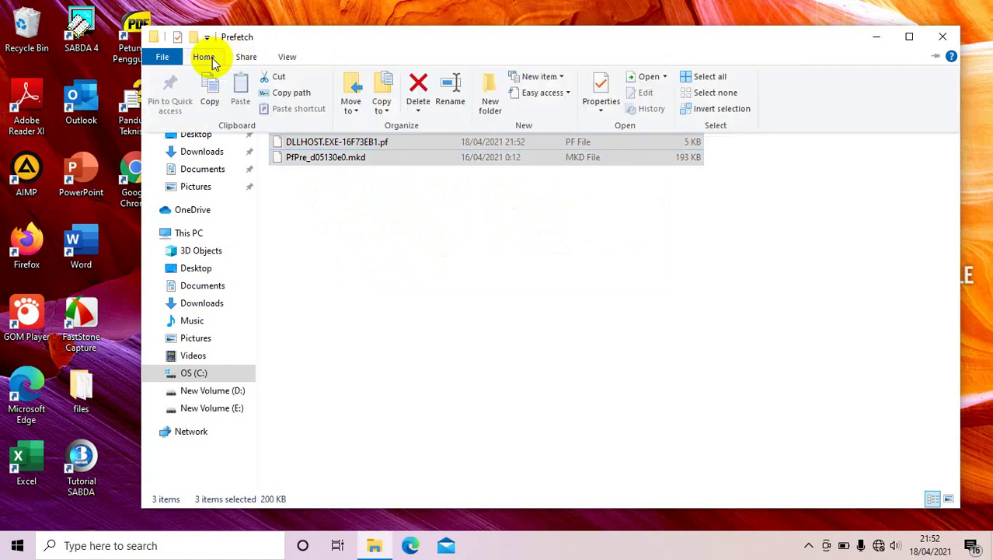
left_click(420, 79)
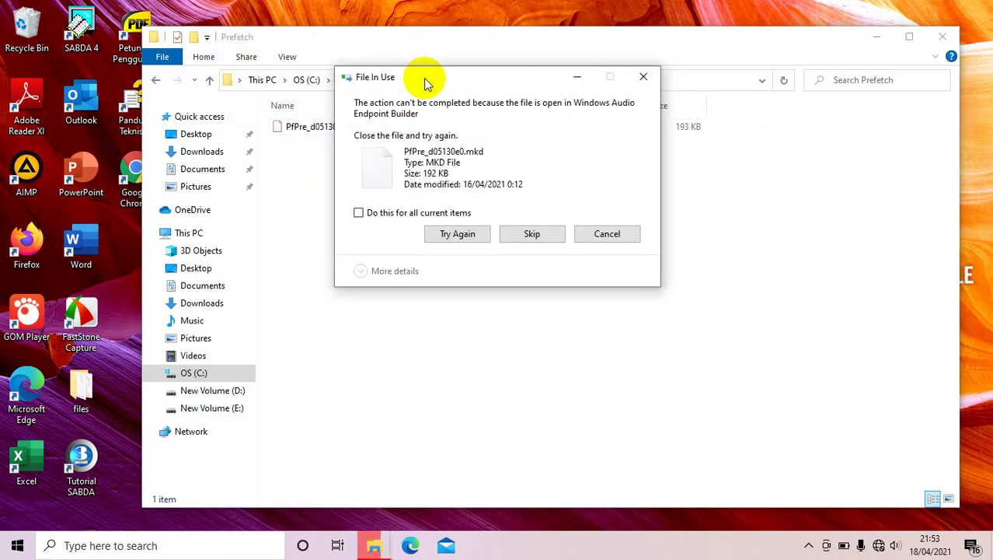
left_click(531, 234)
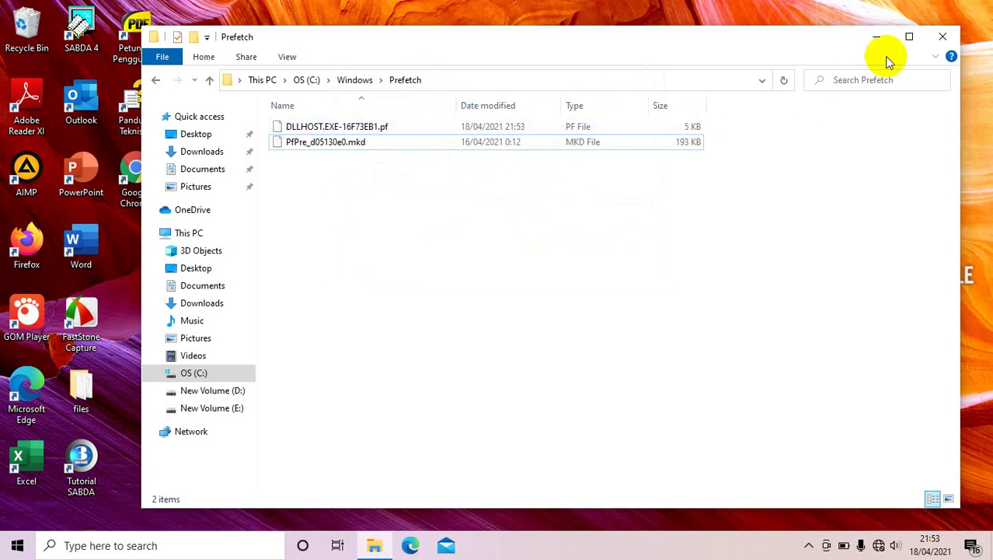
left_click(941, 36)
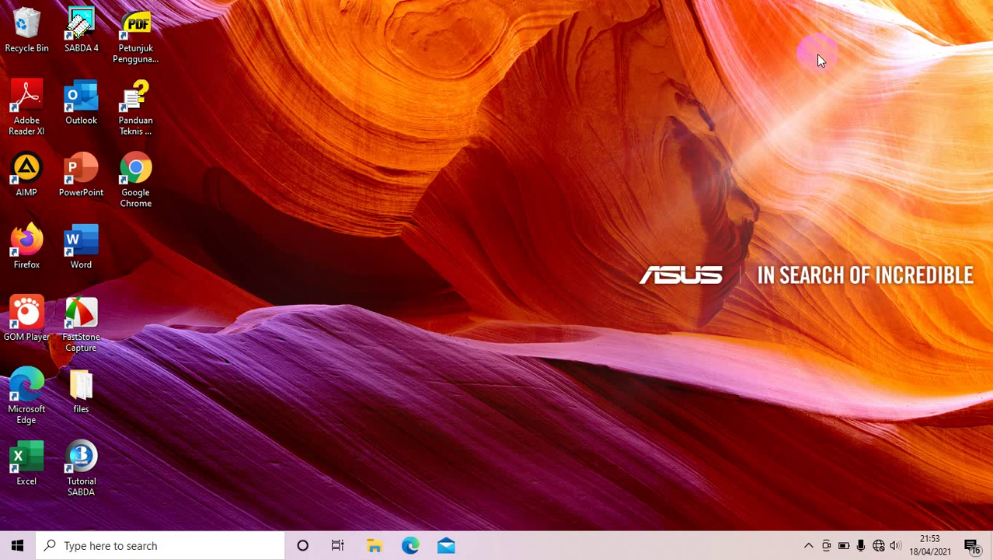
Refresh the desktop five times in a row
right_click(818, 56)
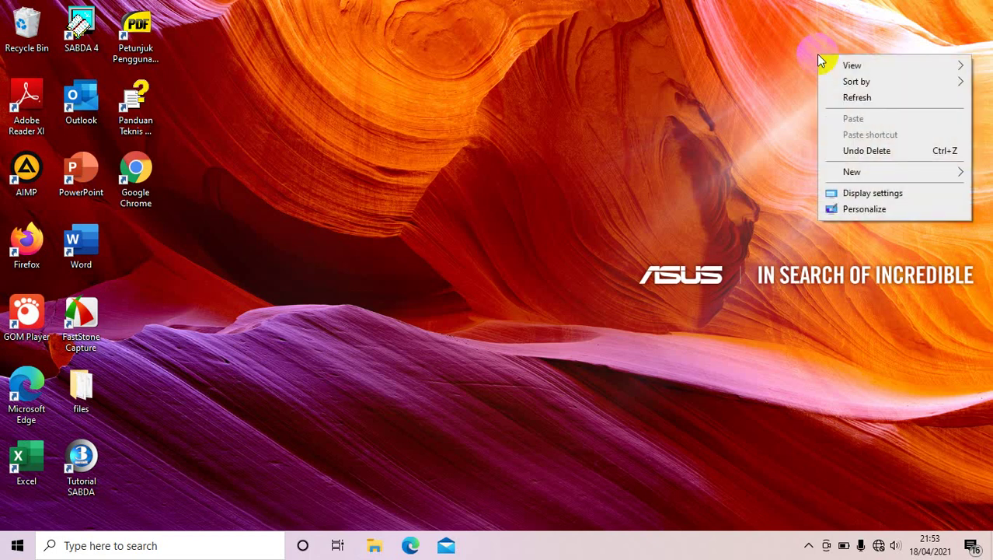
left_click(852, 97)
right_click(852, 97)
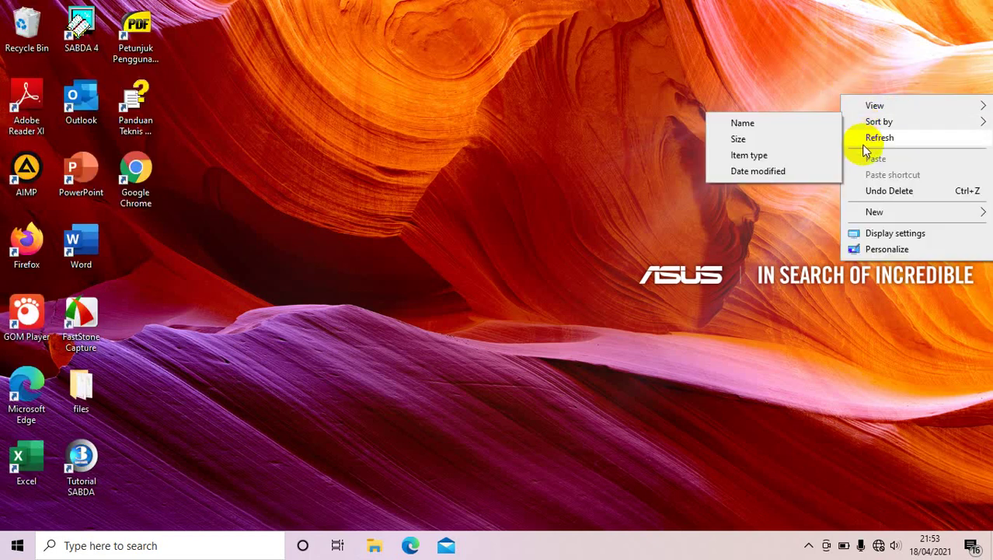
left_click(863, 144)
right_click(861, 145)
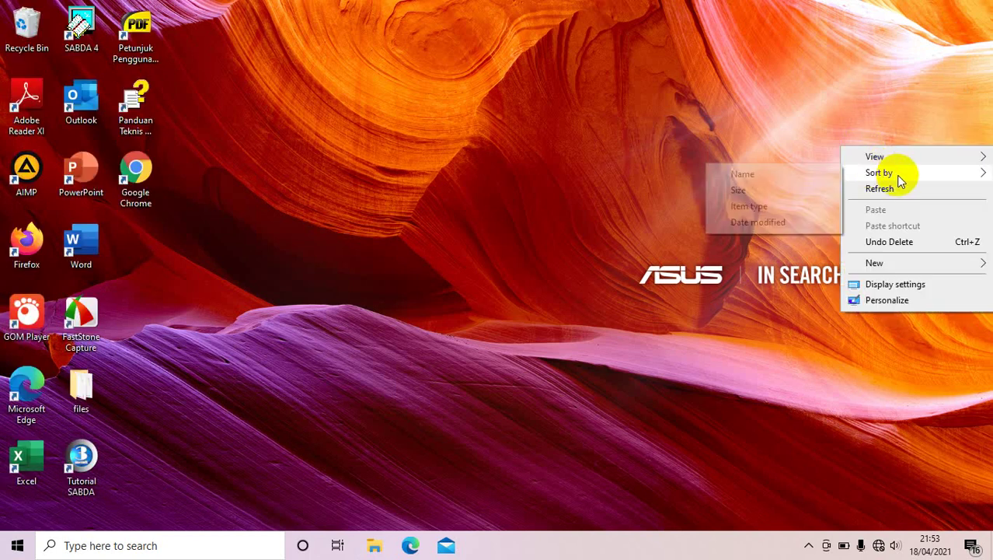
left_click(883, 191)
right_click(882, 193)
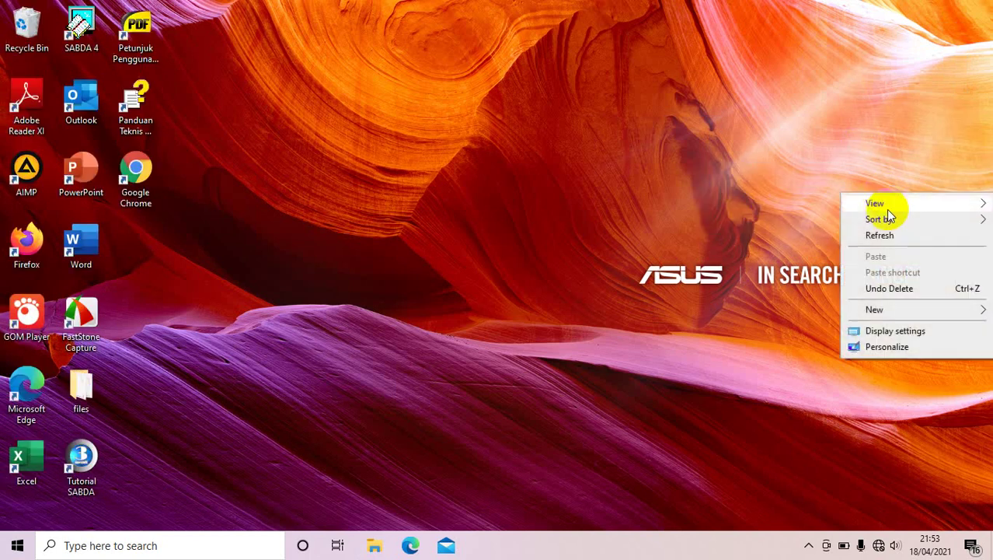
left_click(886, 235)
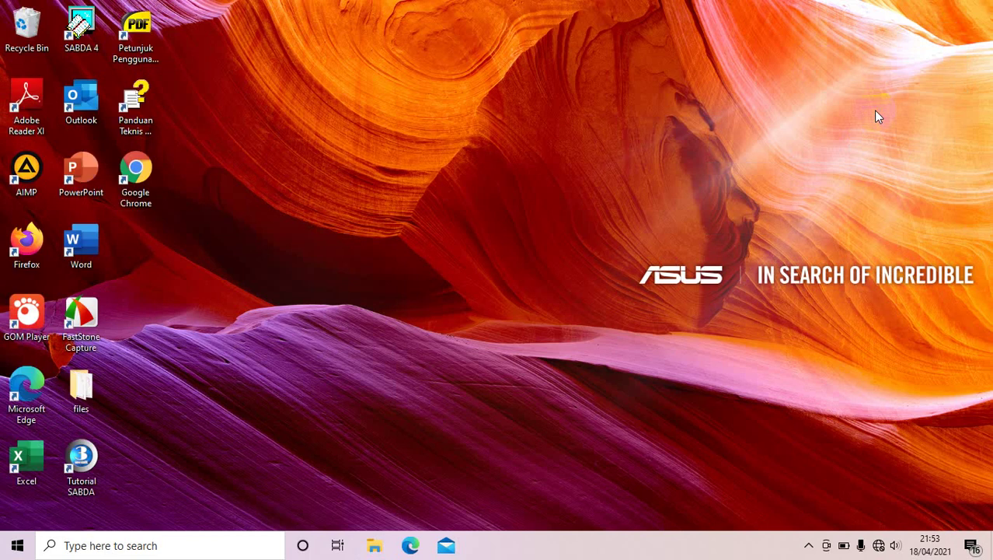
right_click(874, 113)
left_click(888, 153)
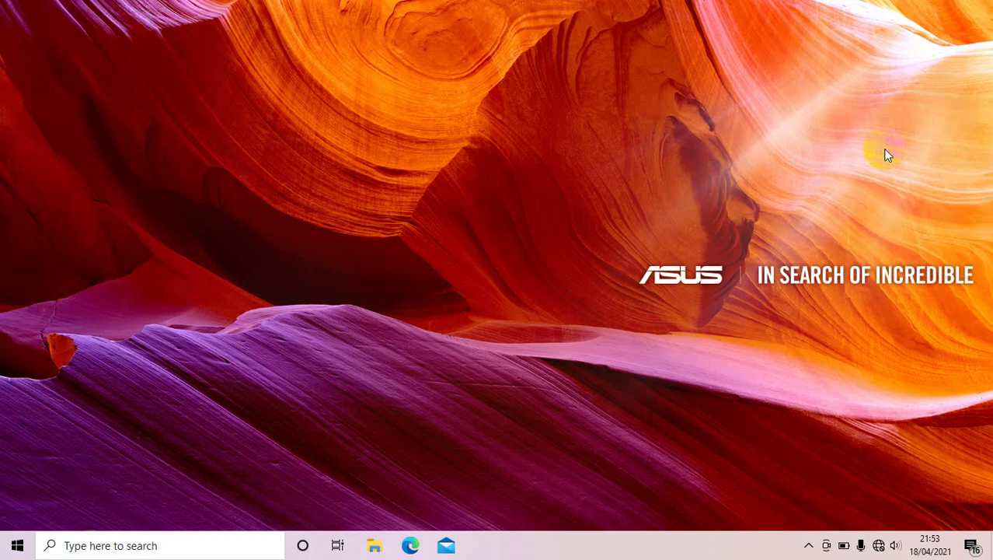
right_click(888, 155)
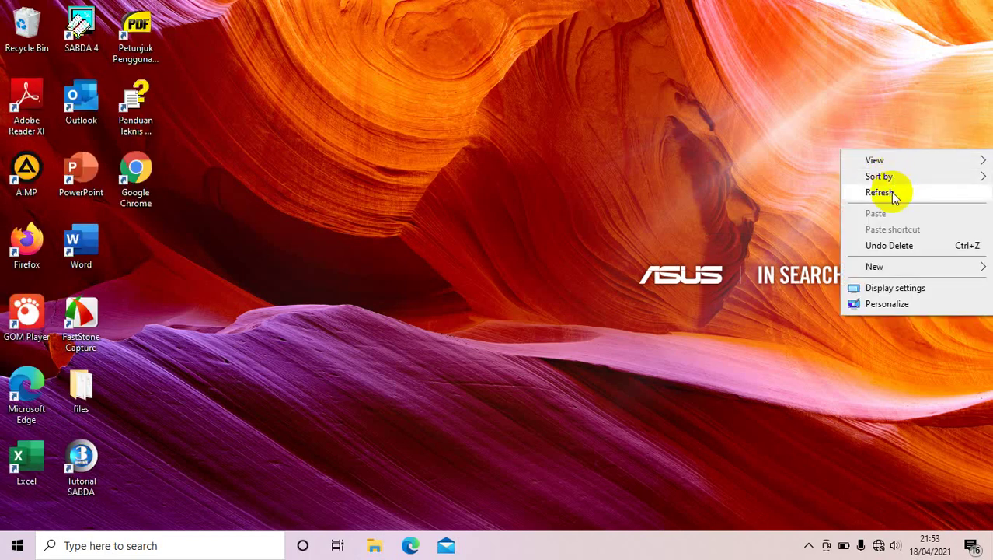
left_click(891, 192)
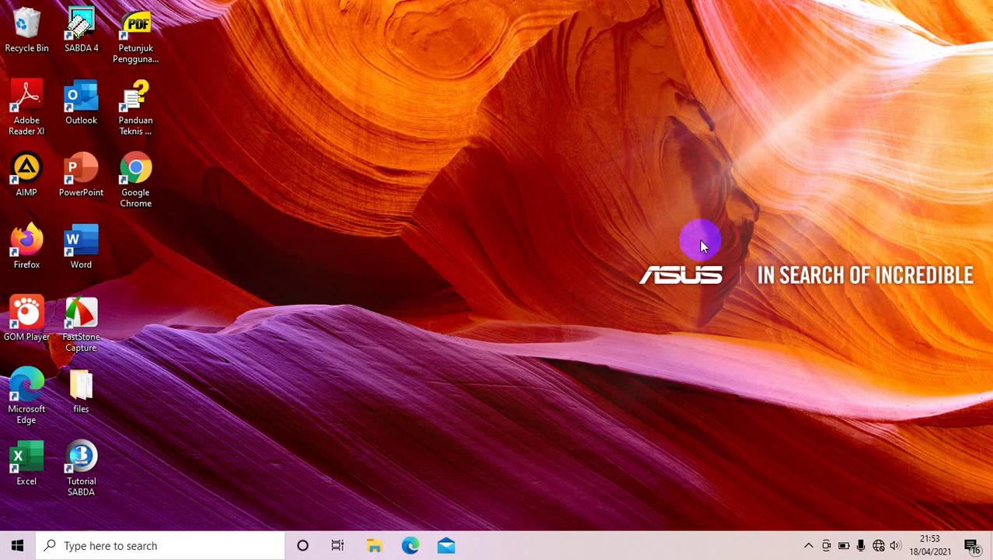